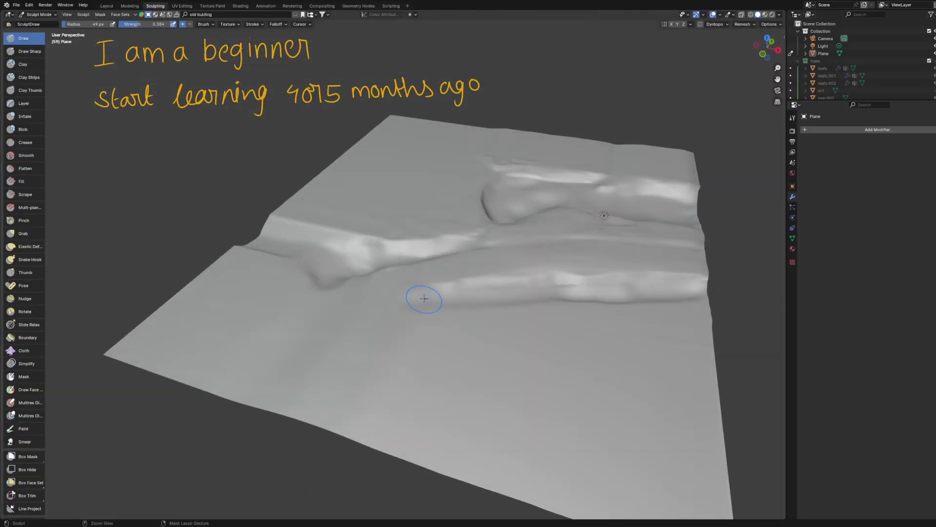
Sculpt a long ridge and raised uneven ground across the near part of the terrain plane with the Draw brush
mouse_move(419, 299)
mouse_down()
mouse_move(264, 390)
mouse_move(494, 339)
mouse_up()
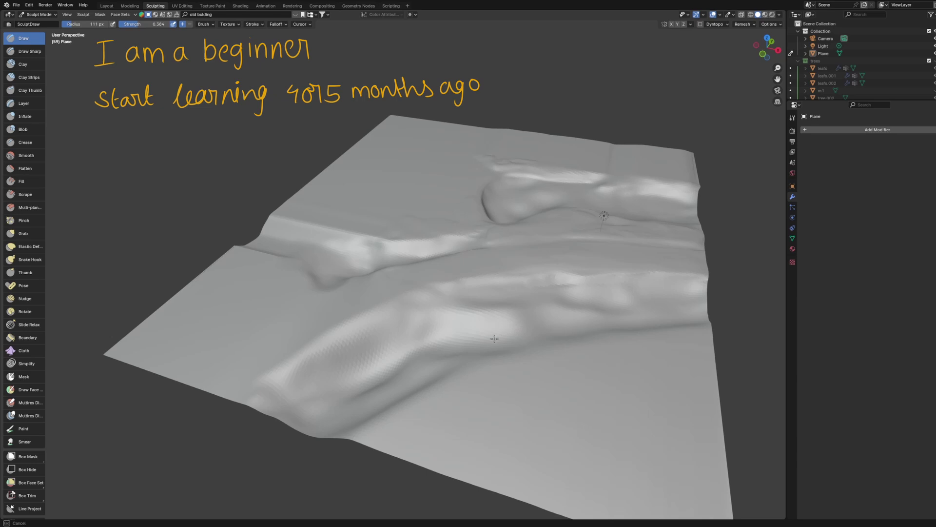
mouse_move(495, 339)
middle_down()
mouse_move(726, 261)
mouse_move(575, 330)
mouse_move(421, 185)
middle_up()
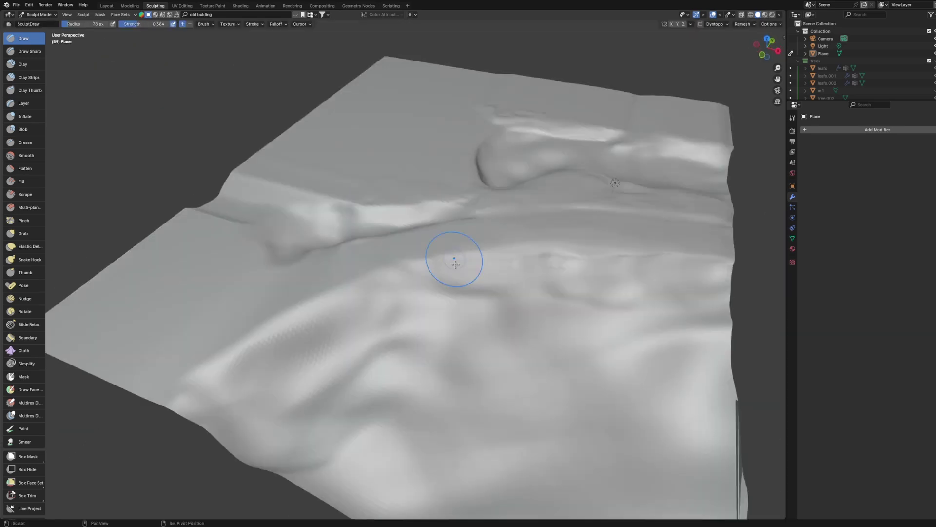
mouse_move(453, 259)
ctrl+middle_down()
mouse_move(458, 234)
mouse_move(466, 321)
ctrl+middle_up()
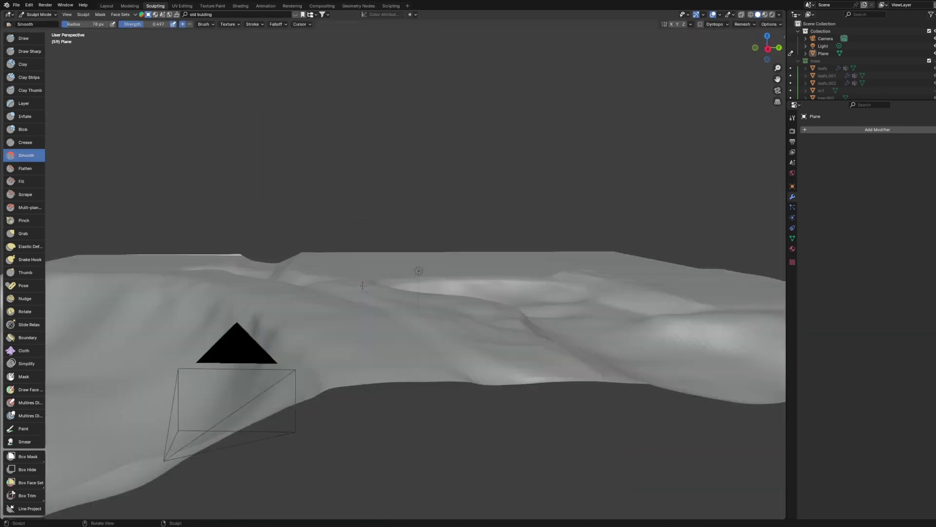
middle_drag(488, 342, 583, 325)
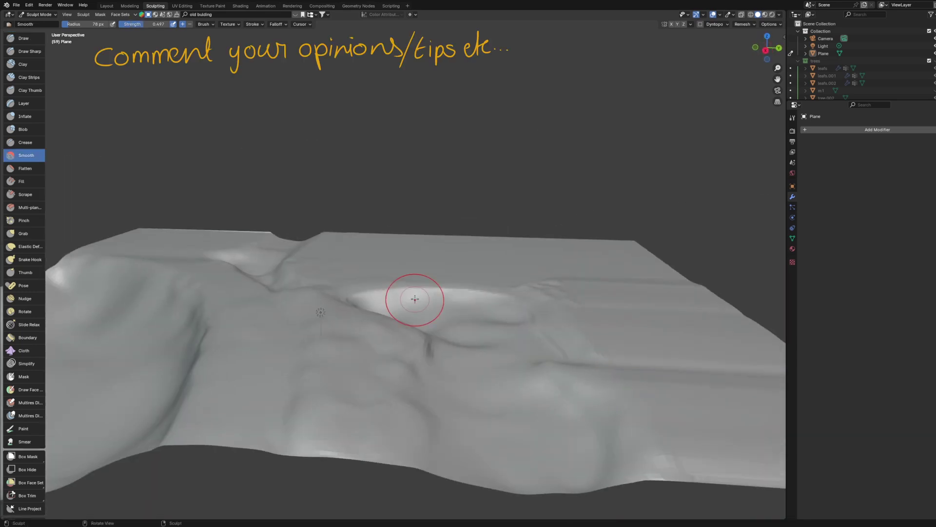
middle_drag(412, 299, 493, 309)
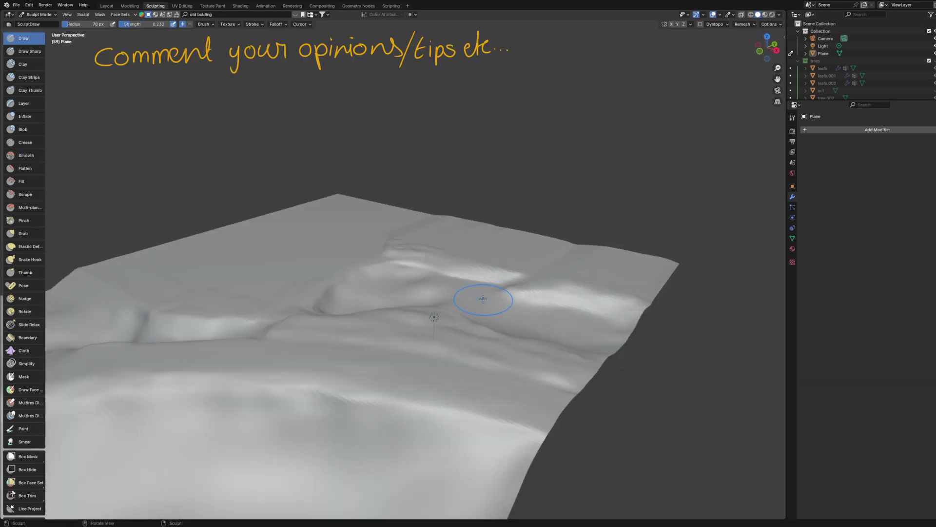
Sculpt bumps and rock-like relief into the bank on the opposite side of the terrain with the Draw brush
middle_drag(483, 299, 446, 329)
scroll(596, 276, down, 3)
scroll(596, 276, up, 3)
middle_drag(596, 276, 576, 274)
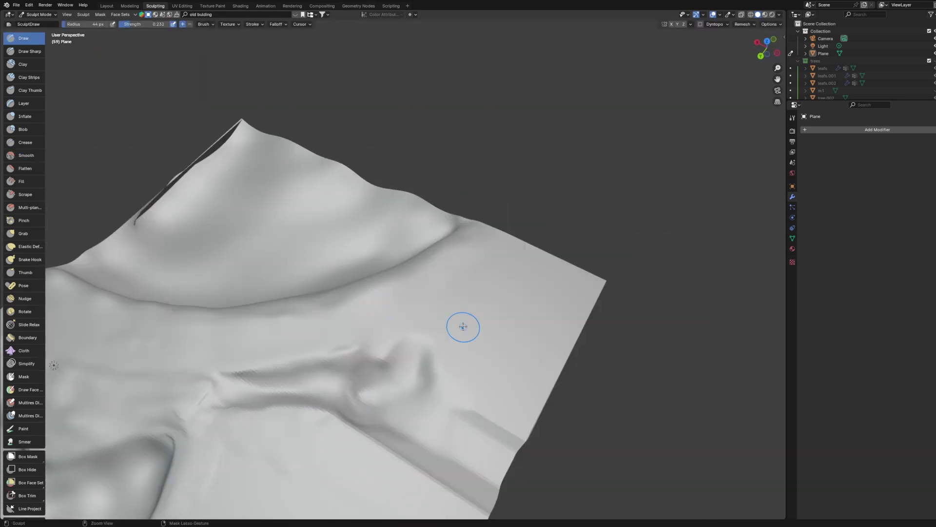
middle_drag(460, 328, 534, 259)
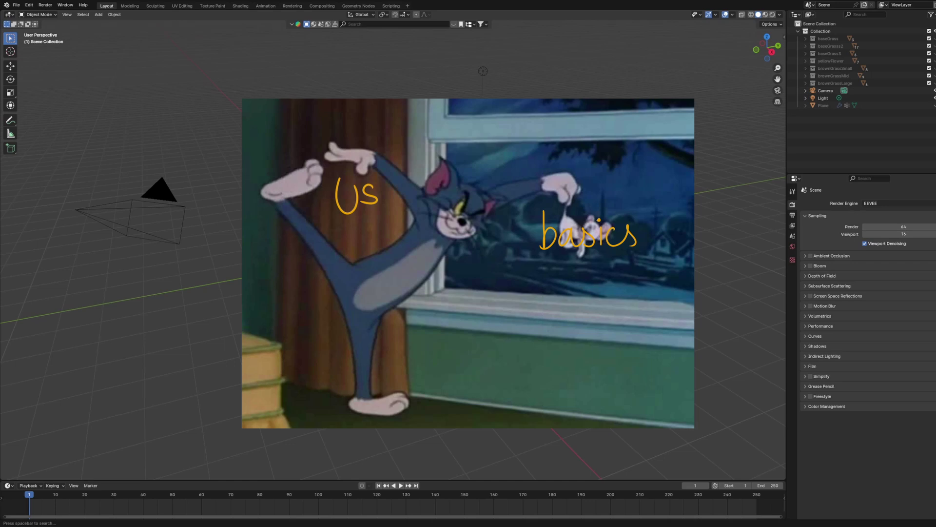
Add a mesh plane, scale it up to terrain size and switch to the Sculpting workspace
key(shift+a)
click(470, 236)
key(g)
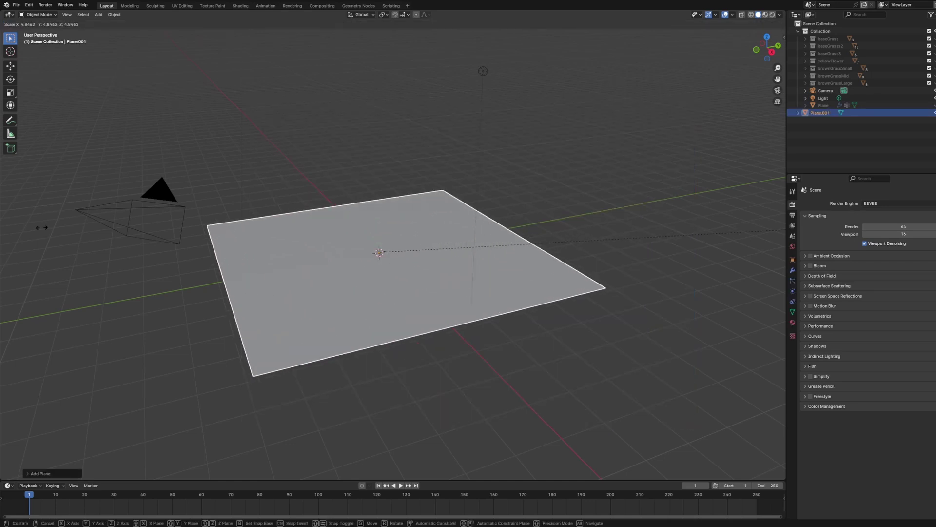
click(429, 226)
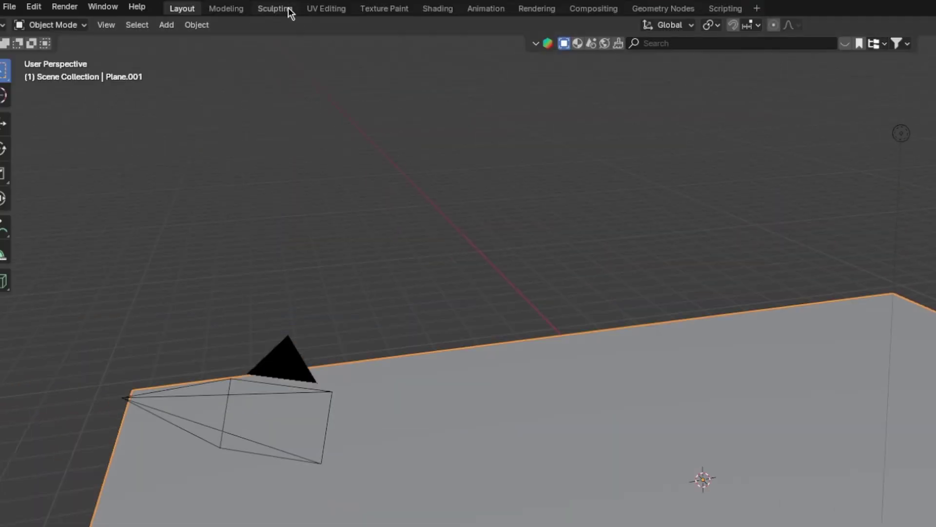
click(286, 10)
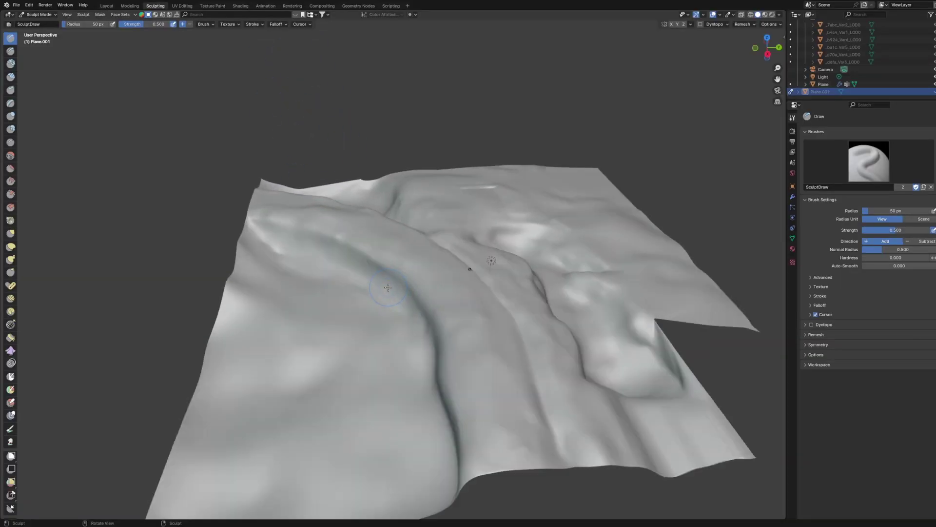
Examine the imported old buildings and the small wooden fence piece standing in front of them
scroll(388, 287, up, 3)
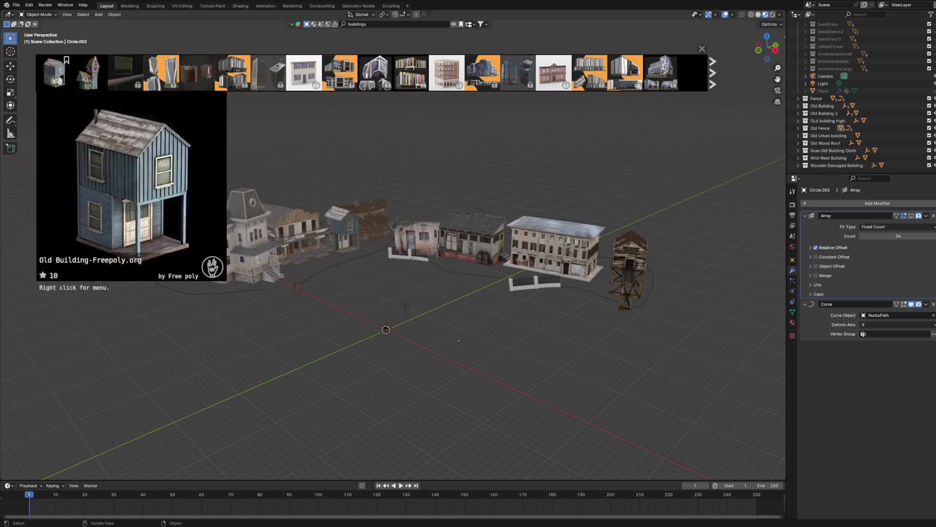
scroll(352, 233, up, 7)
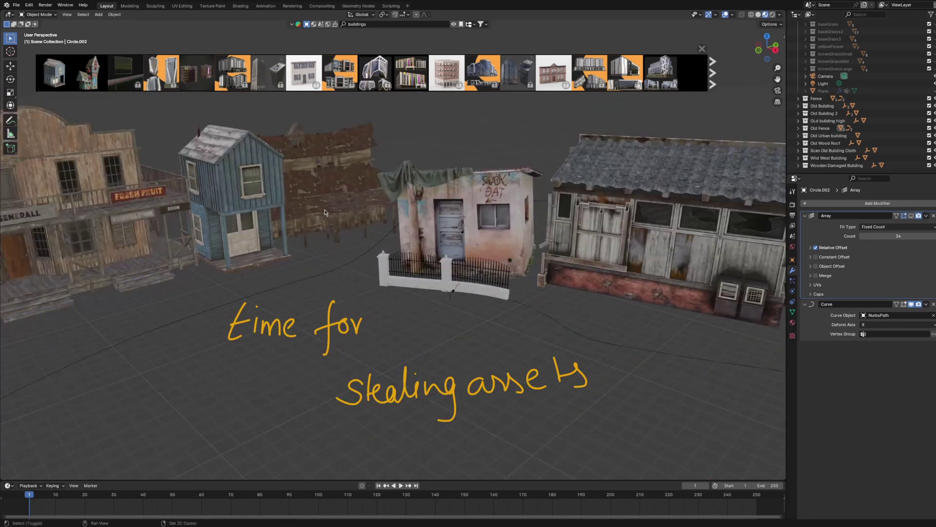
shift+middle_drag(352, 233, 658, 246)
scroll(720, 251, down, 3)
scroll(682, 249, down, 4)
scroll(581, 266, up, 3)
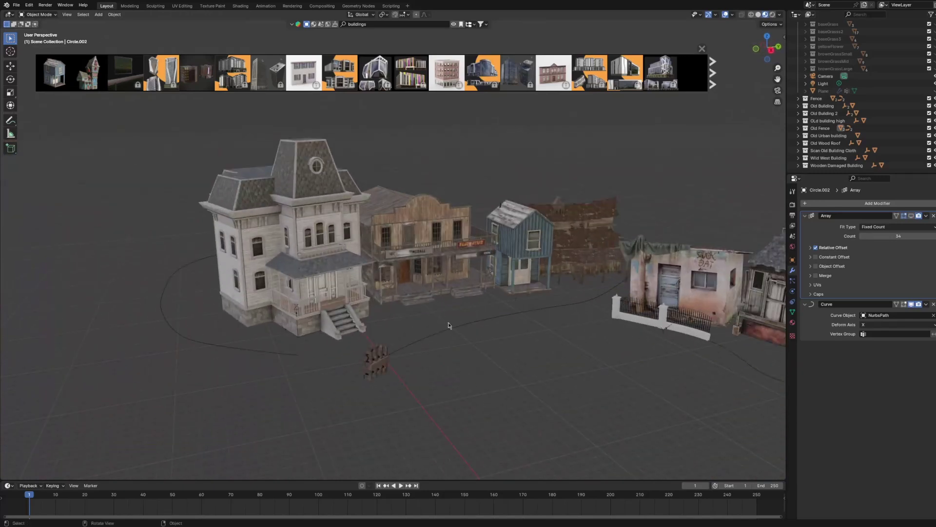
click(380, 355)
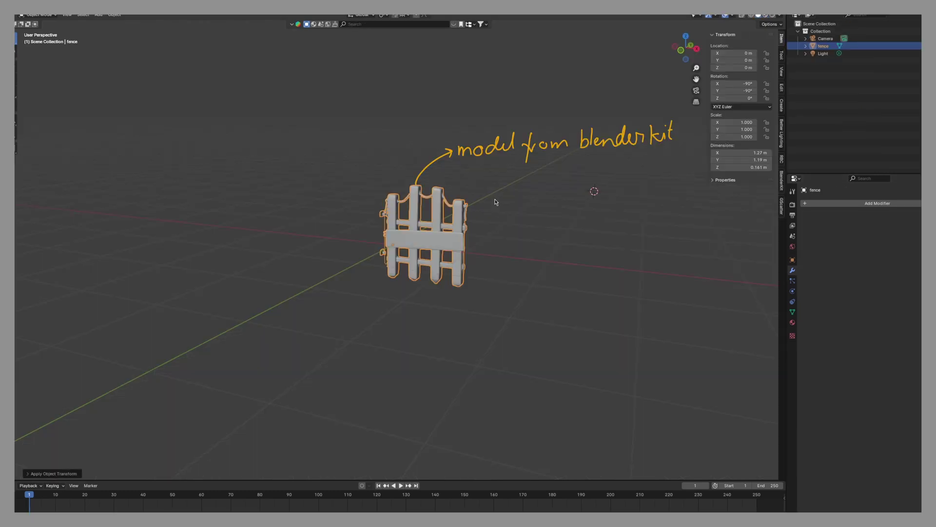
Move the fence along the global X axis to about -0.415 m and apply its location
mouse_move(499, 215)
middle_down()
mouse_move(519, 206)
mouse_move(505, 200)
middle_up()
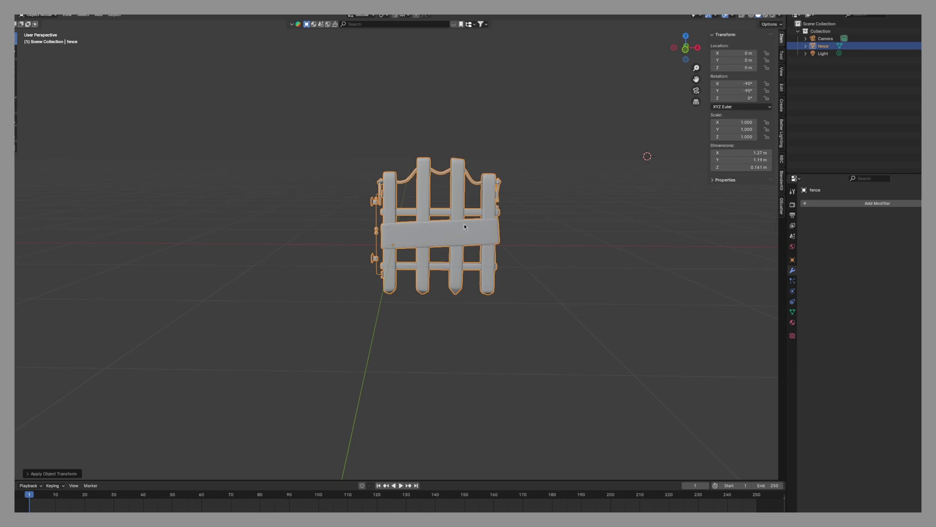
key(g)
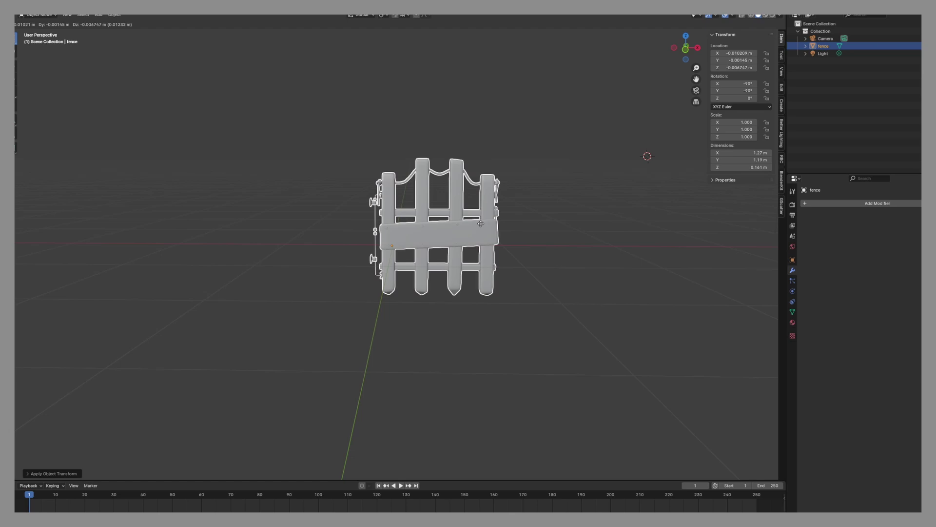
key(x)
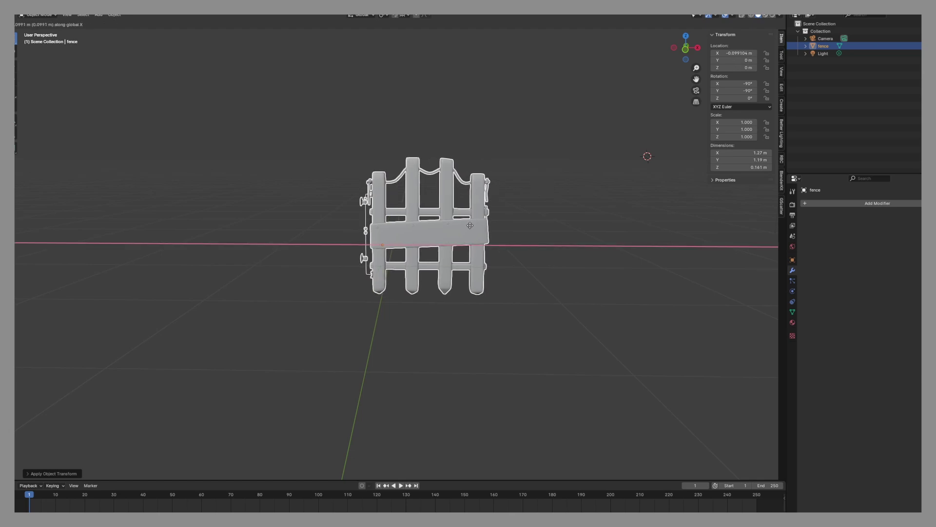
click(435, 226)
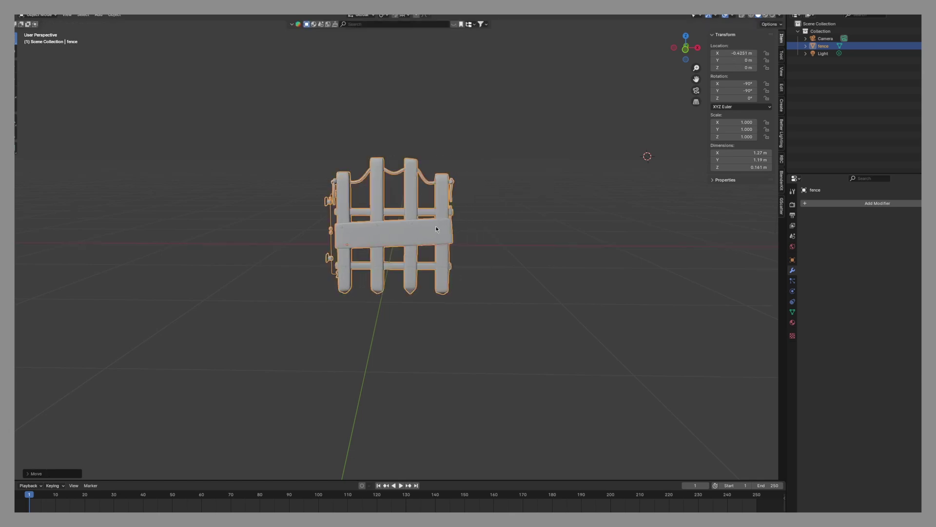
middle_drag(435, 226, 397, 241)
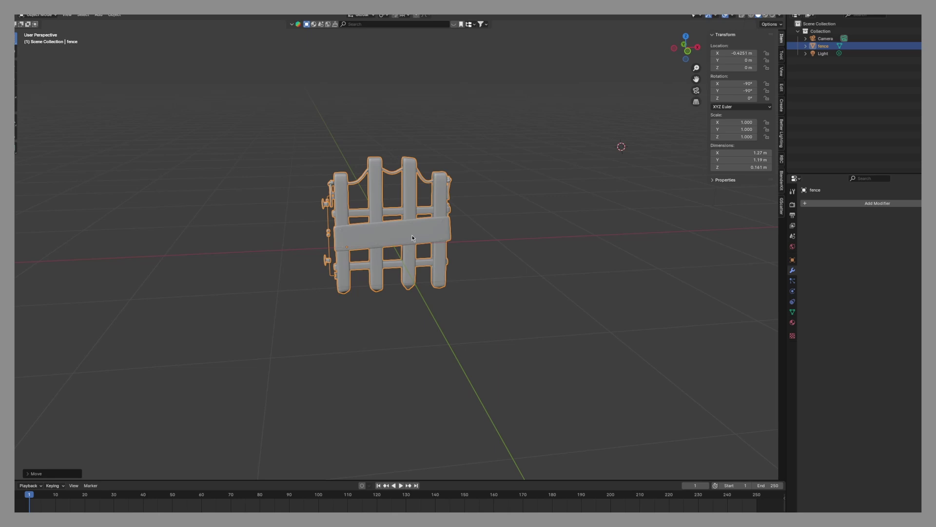
key(g)
key(x)
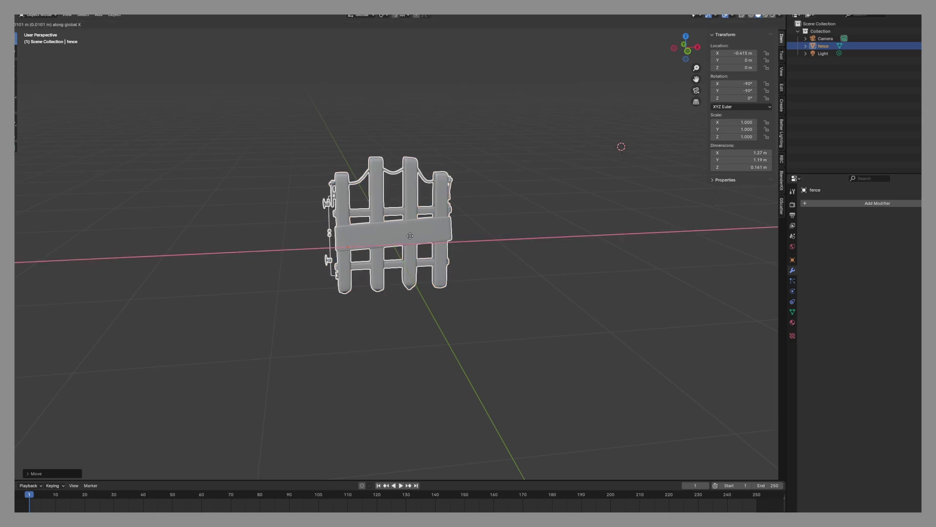
click(410, 236)
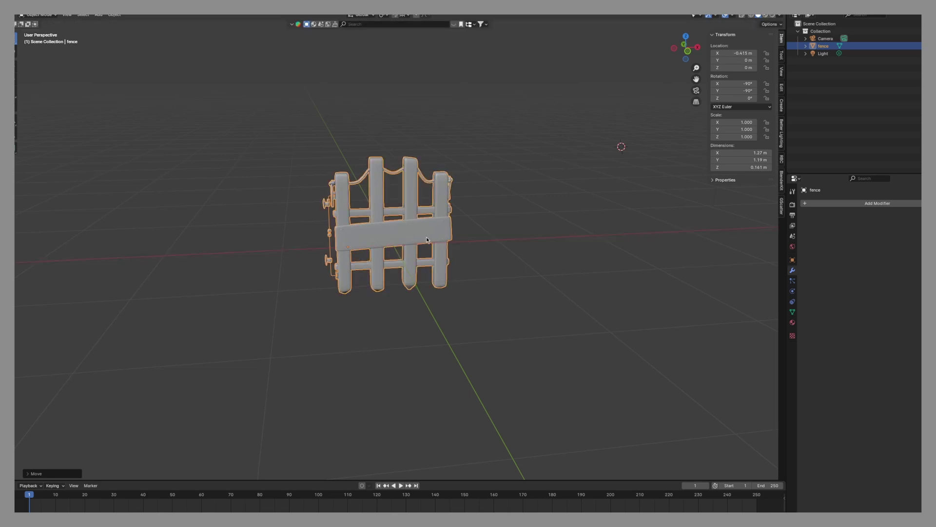
key(ctrl+a)
click(383, 237)
Add a Path curve and scale it up by about 3.375
middle_drag(426, 236, 467, 228)
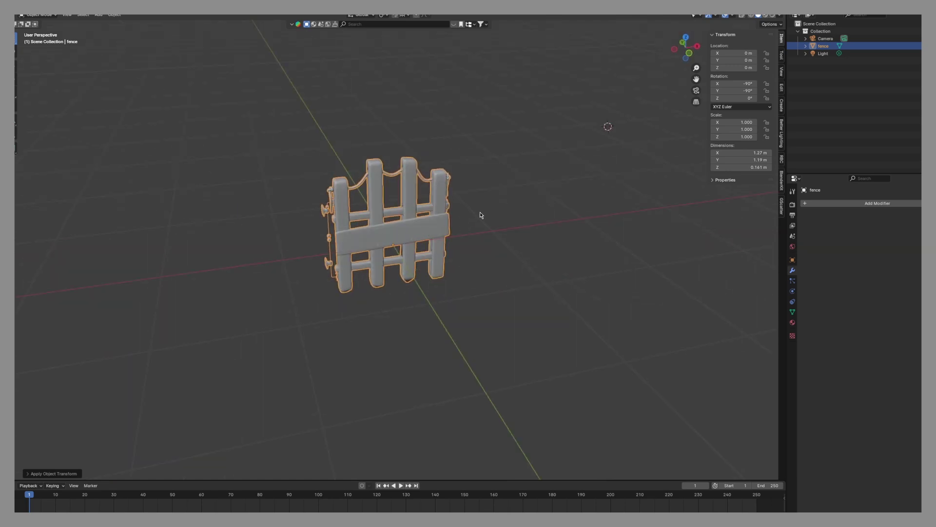
key(shift+a)
mouse_move(478, 228)
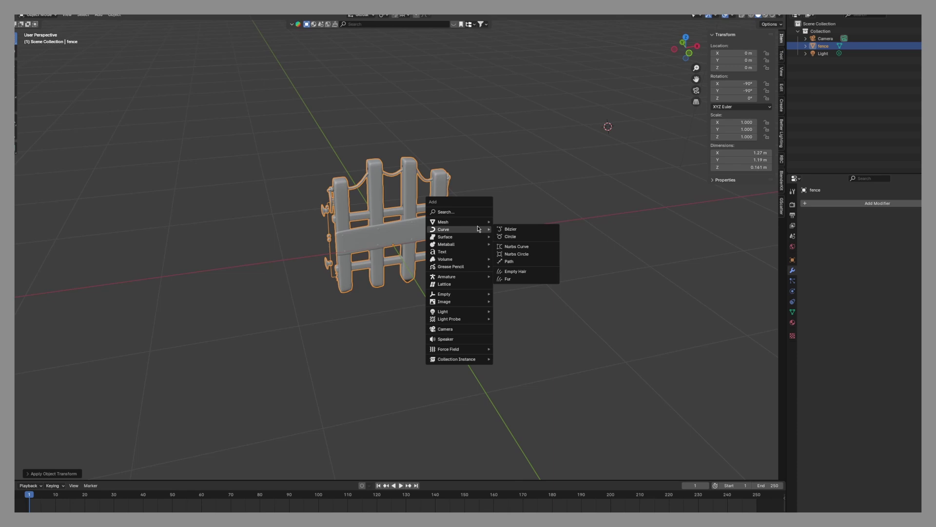
click(520, 261)
middle_drag(529, 223, 513, 207)
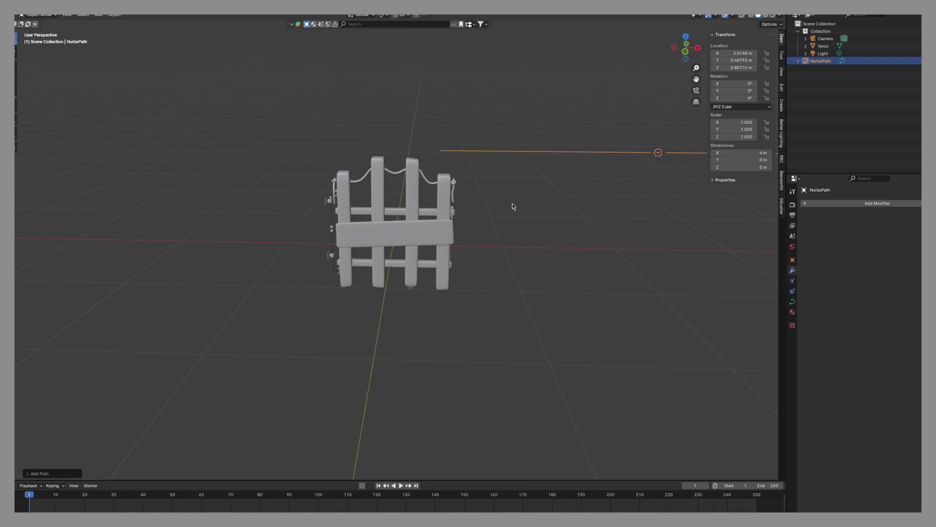
scroll(513, 207, down, 3)
key(s)
click(564, 220)
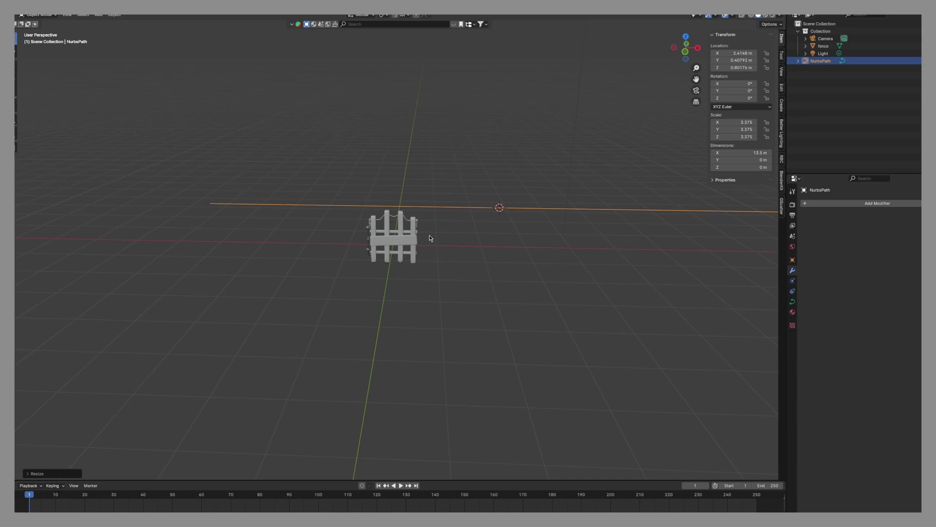
Set the path's X, Y and Z location to 0
drag(734, 53, 734, 67)
text(0)
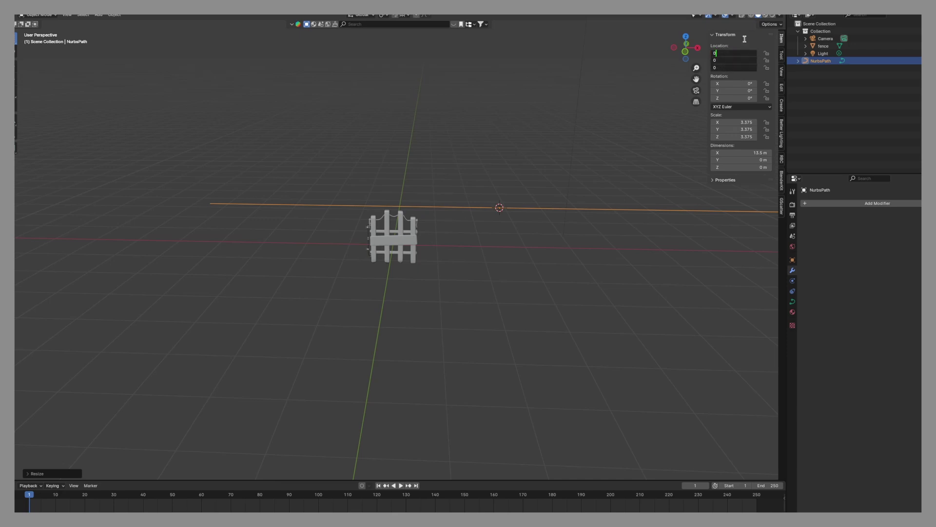
key(Return)
Select the fence and add a Curve modifier to it
scroll(460, 174, up, 3)
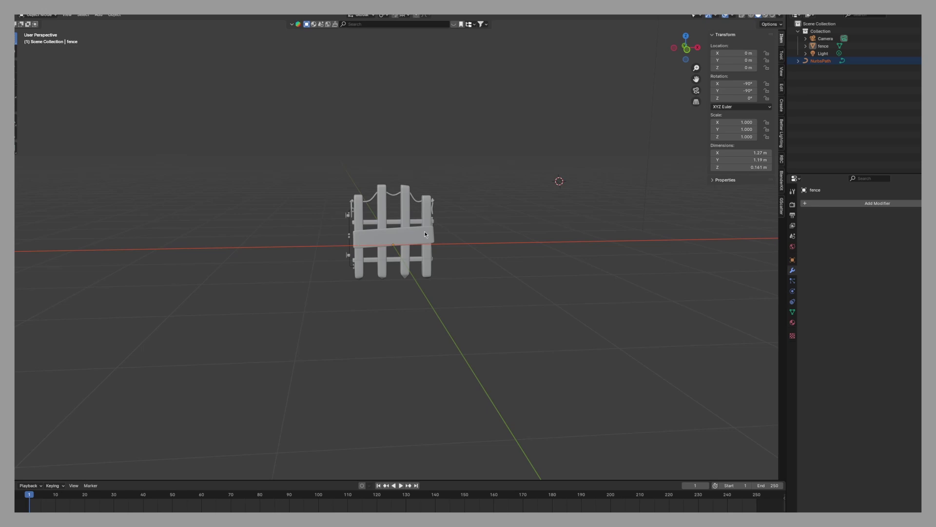
middle_drag(490, 205, 465, 215)
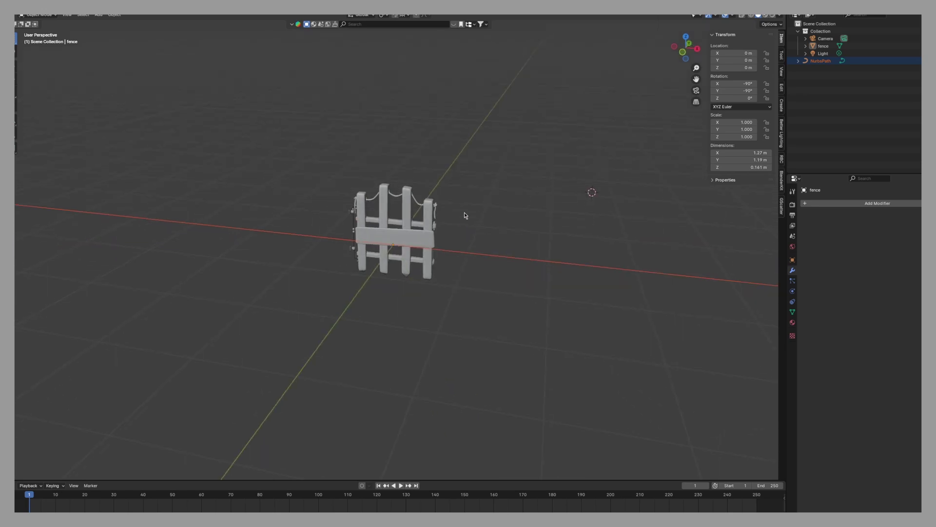
click(421, 239)
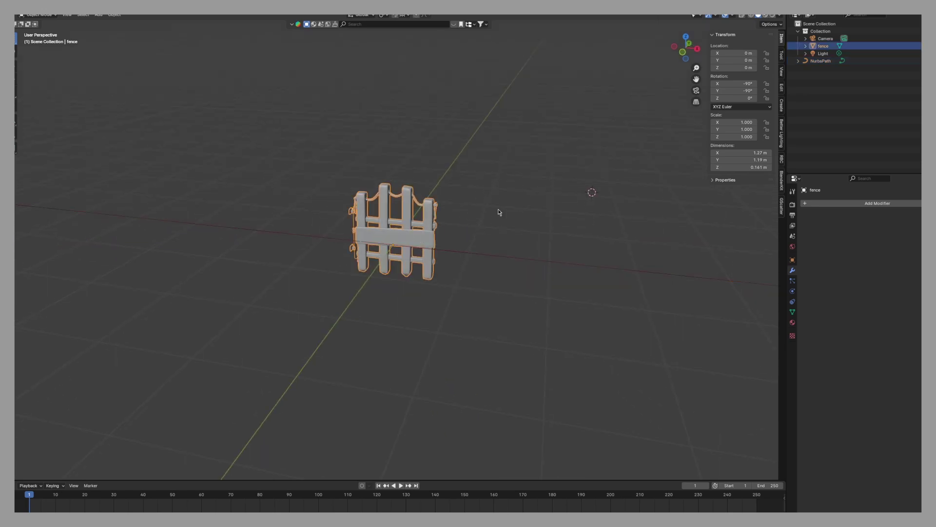
click(829, 203)
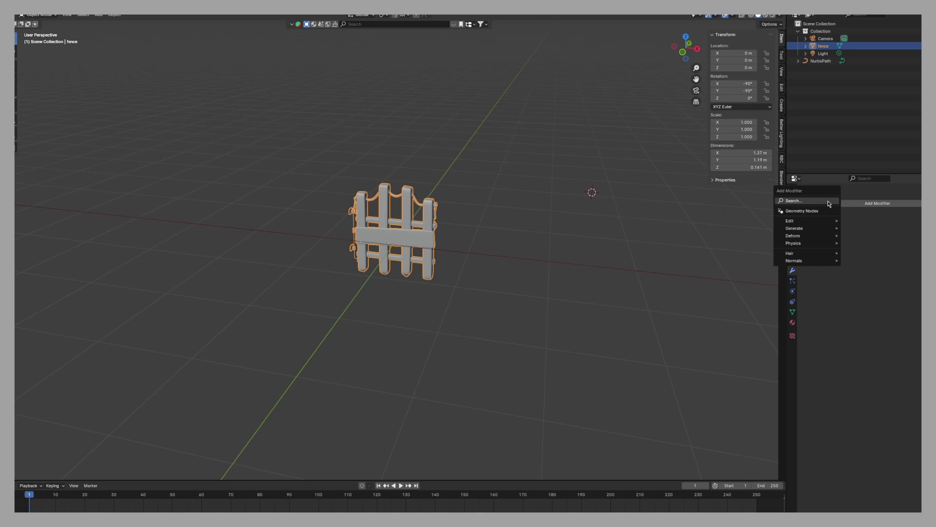
text(c)
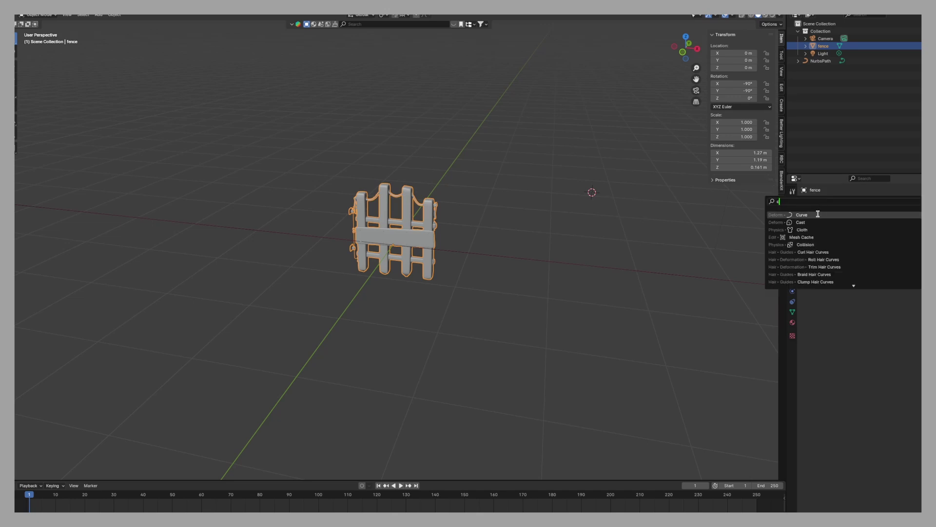
click(818, 215)
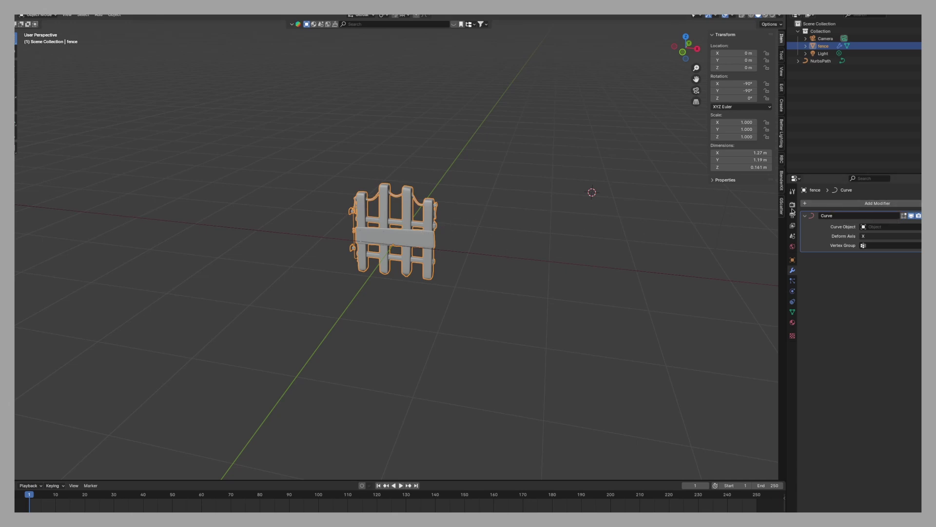
Add an Array modifier to the fence and place it above the Curve modifier in the stack
click(815, 203)
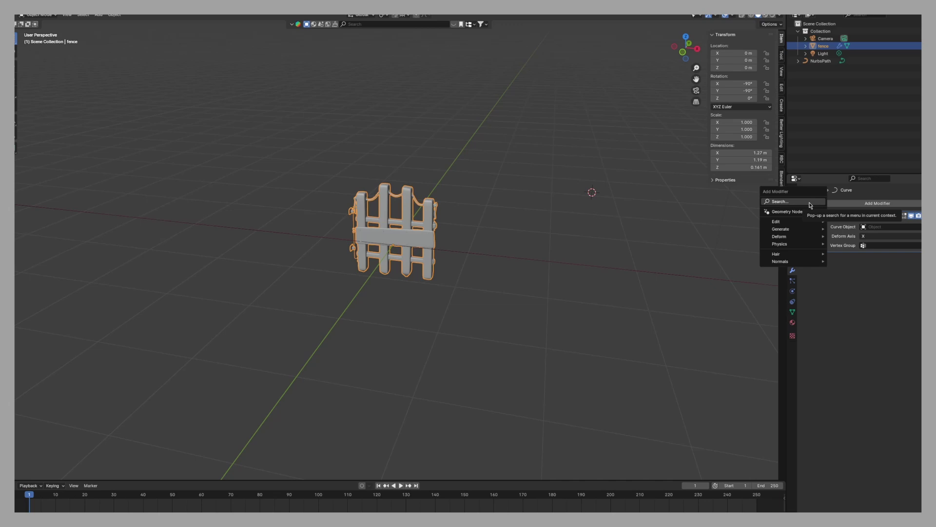
click(833, 202)
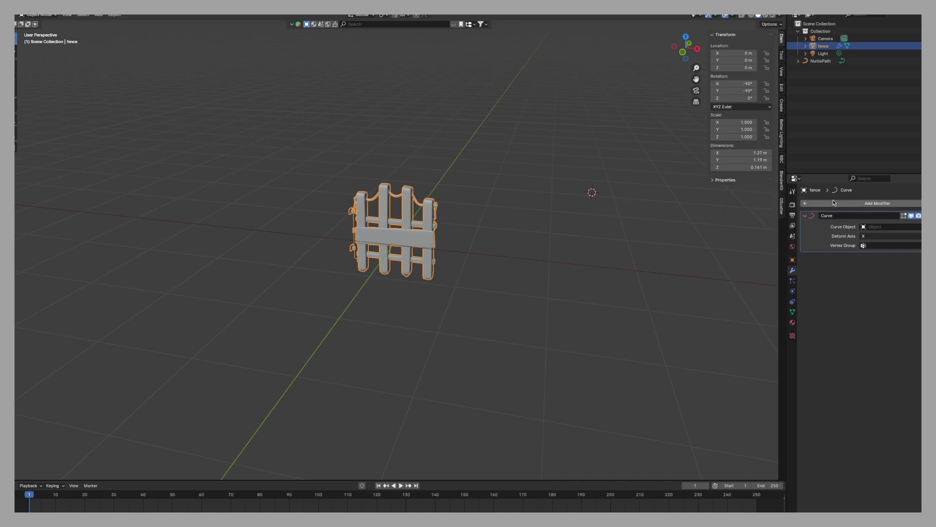
click(833, 201)
text(a)
click(819, 219)
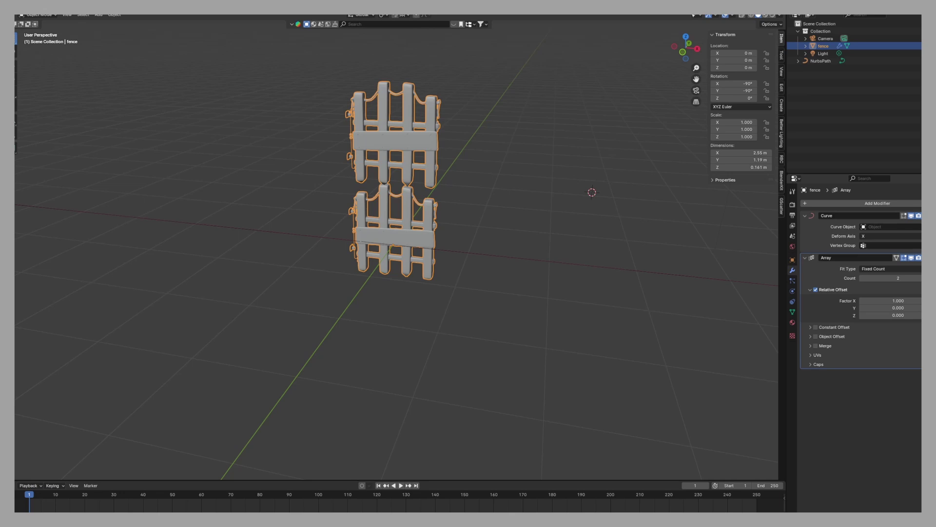
drag(920, 257, 920, 207)
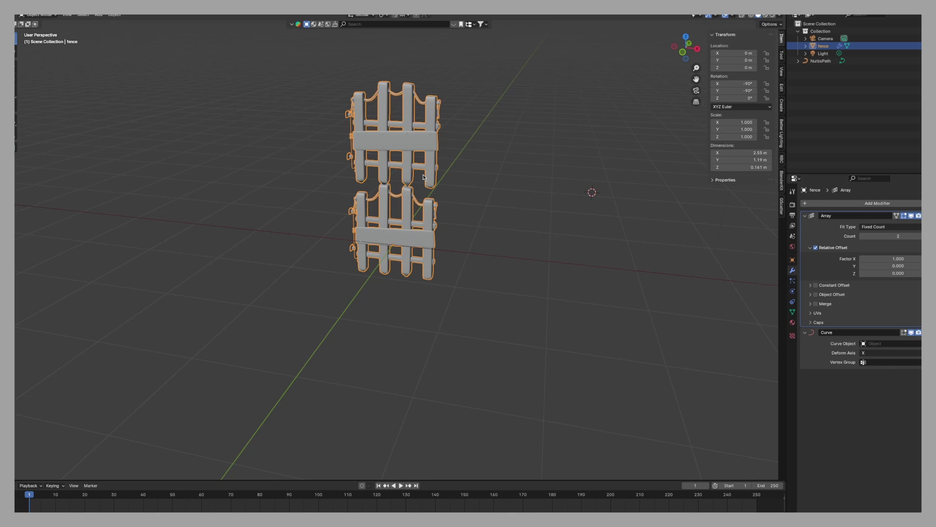
Set the Array modifier's relative offset factor to 0 on X and 1.2 on Y
click(887, 259)
text(0)
click(884, 265)
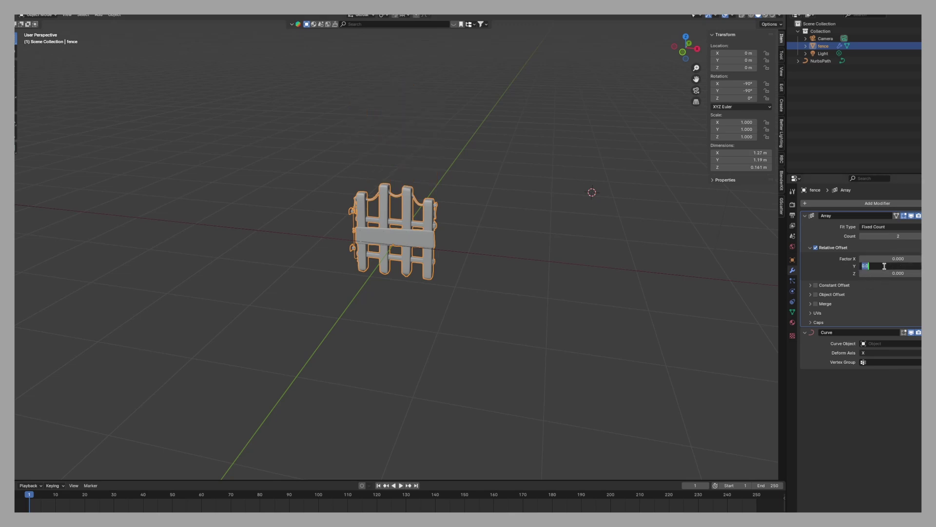
text(1)
key(Return)
middle_drag(526, 222, 538, 222)
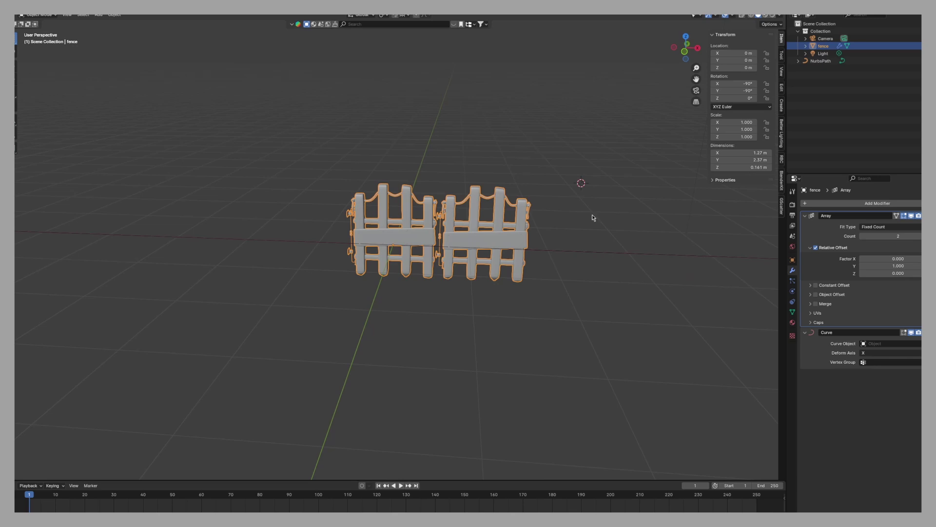
click(919, 265)
click(919, 266)
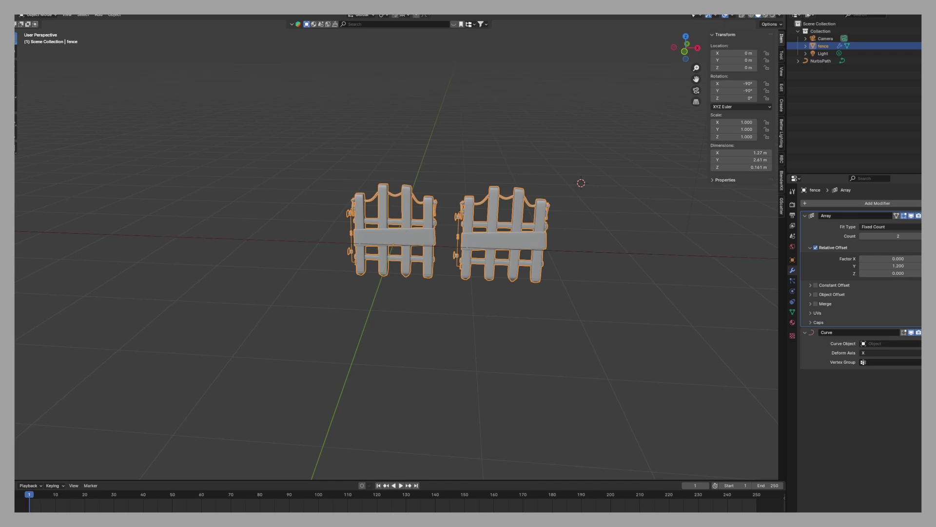
Pick NurbsPath as the Curve modifier's curve object and set the fence array's count to 10
click(656, 252)
scroll(403, 231, down, 6)
middle_drag(357, 217, 393, 220)
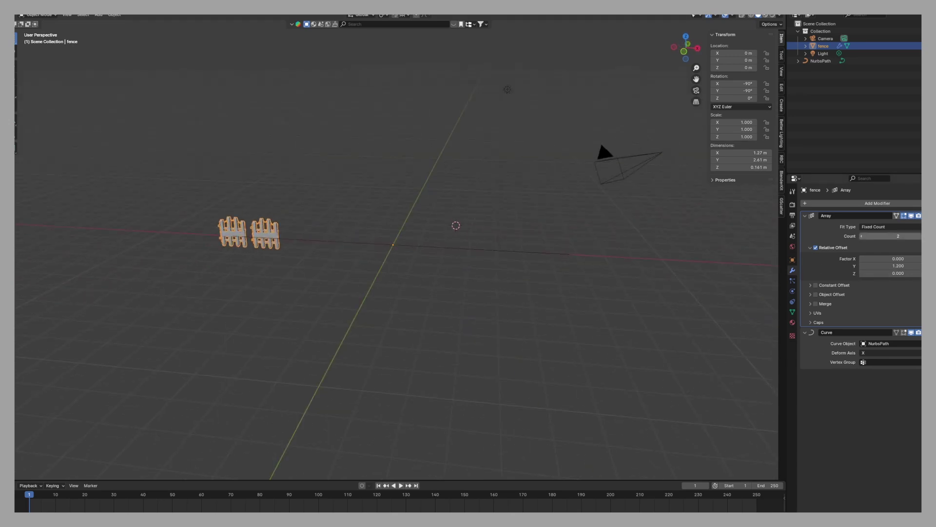
drag(878, 236, 915, 236)
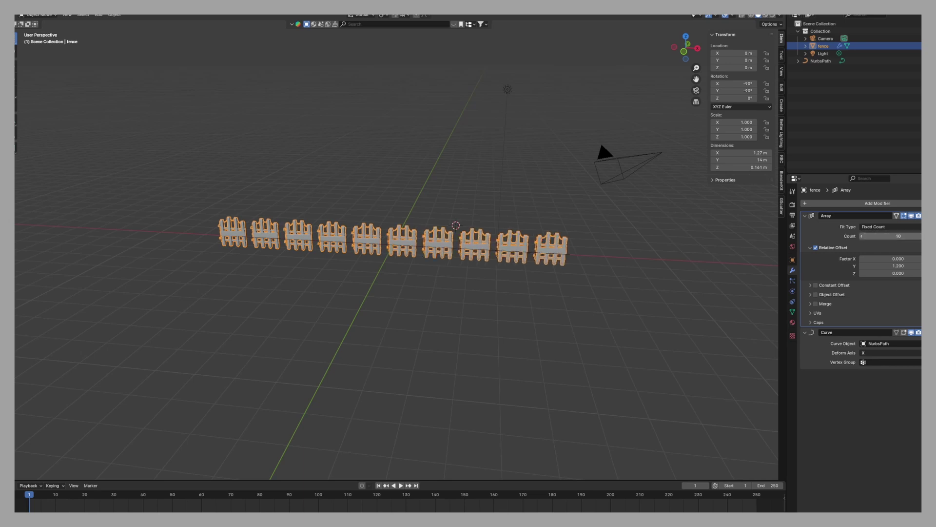
middle_drag(572, 226, 535, 203)
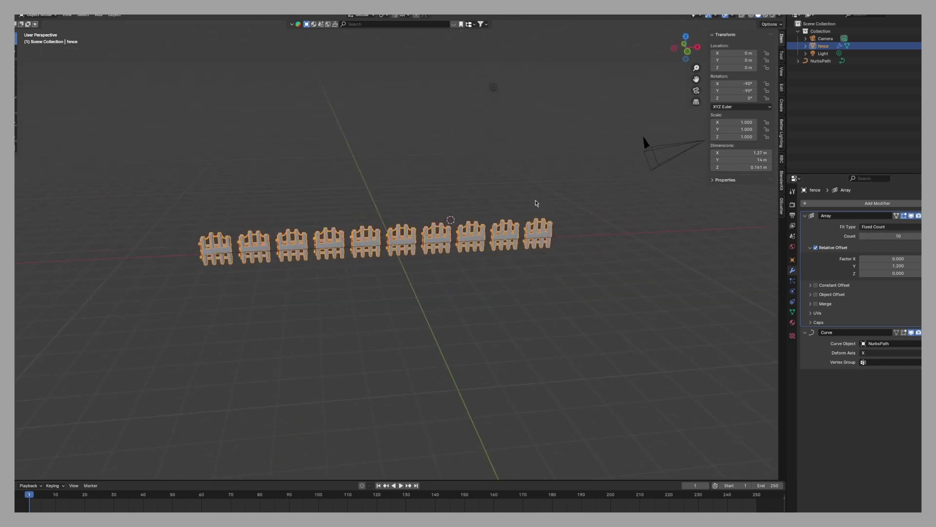
Bend the fence row by moving the path's end control point to about X 1.36 m, Y 1.91 m in Edit Mode
key(KP_7)
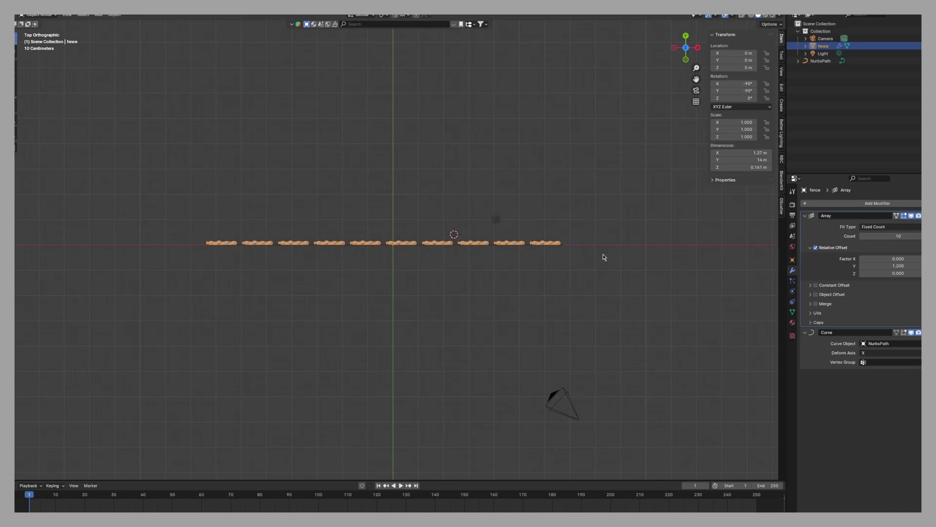
drag(564, 244, 566, 245)
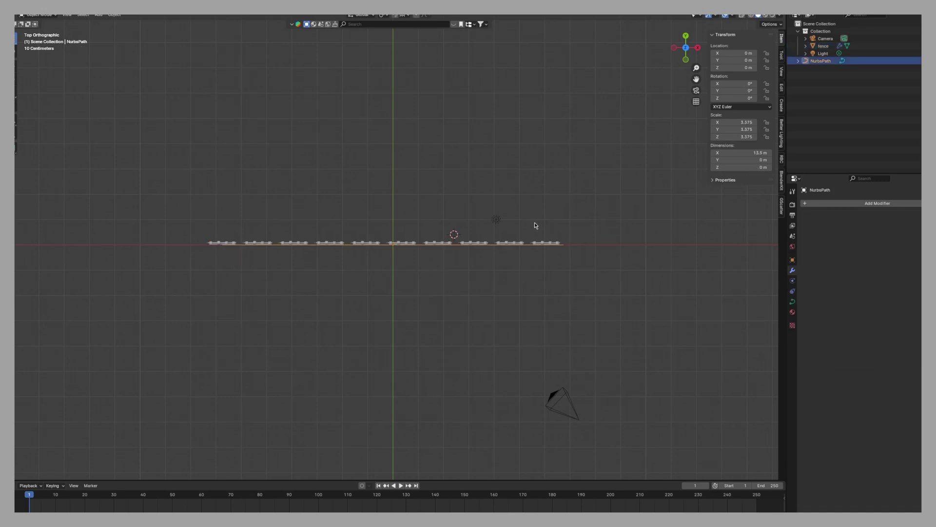
key(Tab)
drag(558, 224, 591, 275)
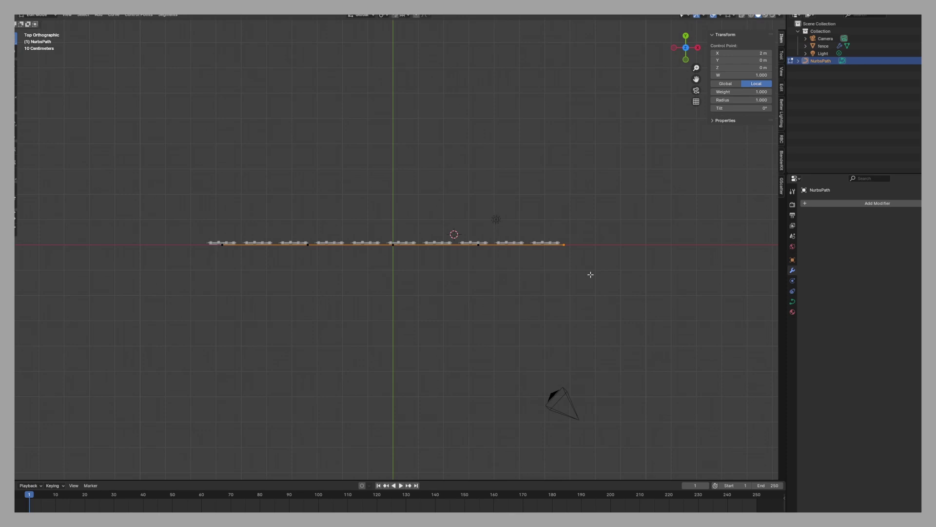
key(g)
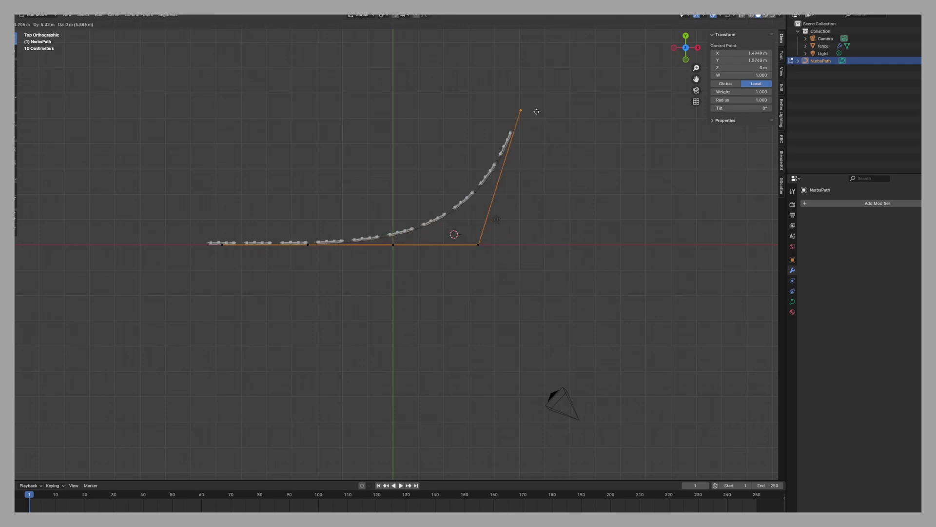
click(540, 102)
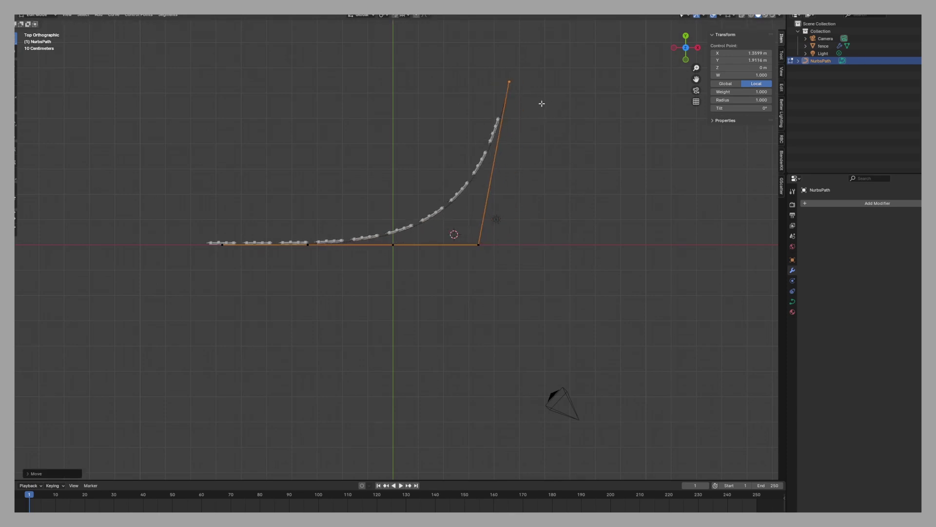
middle_drag(542, 100, 577, 286)
middle_drag(560, 251, 425, 237)
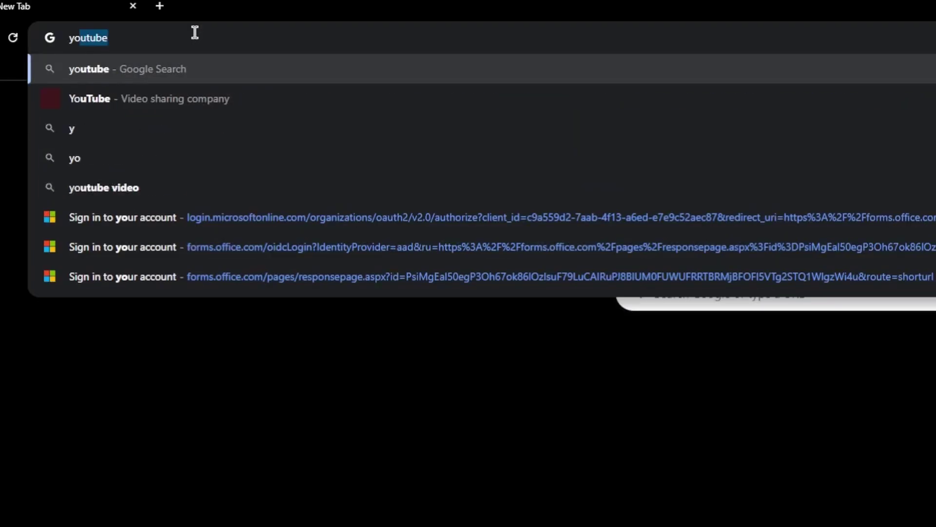
Switch to the browser, open YouTube and search for "how to make grass in blender 4.0"
key(Return)
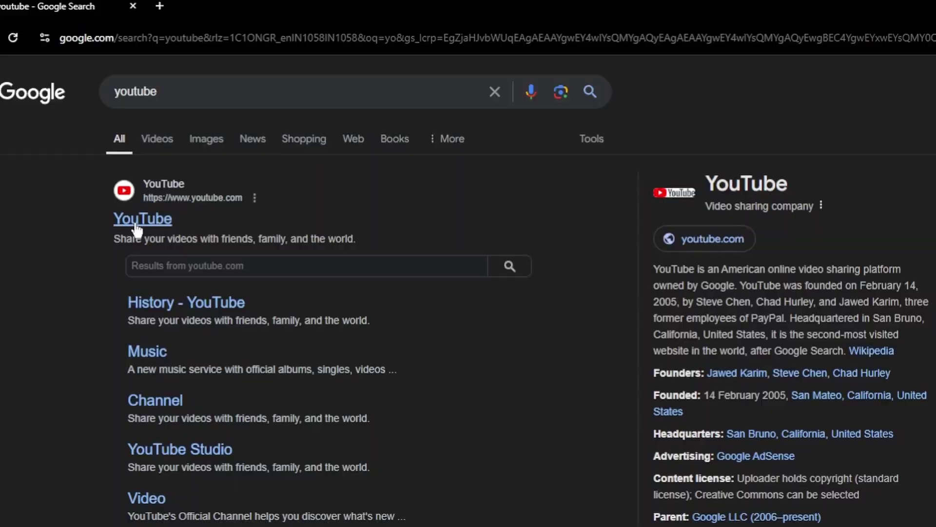
click(136, 220)
click(258, 82)
text(how to )
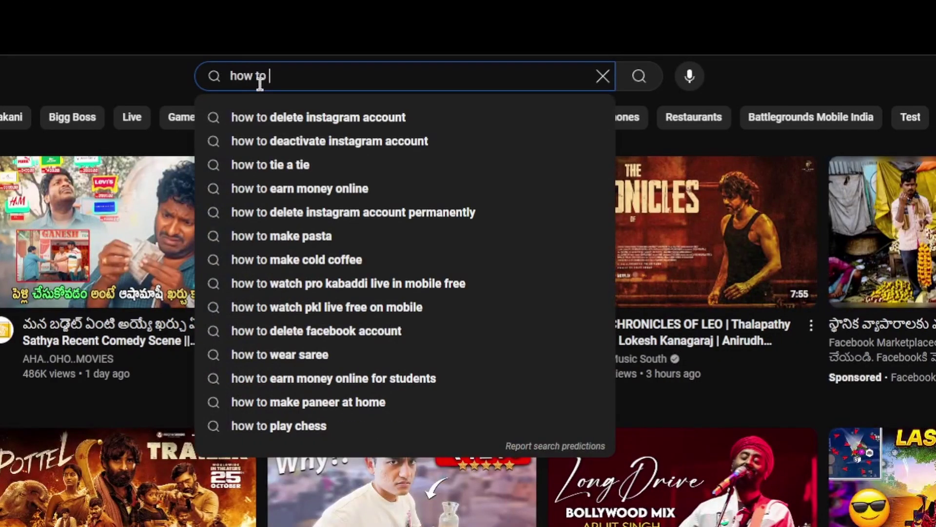
text(make grass in ble)
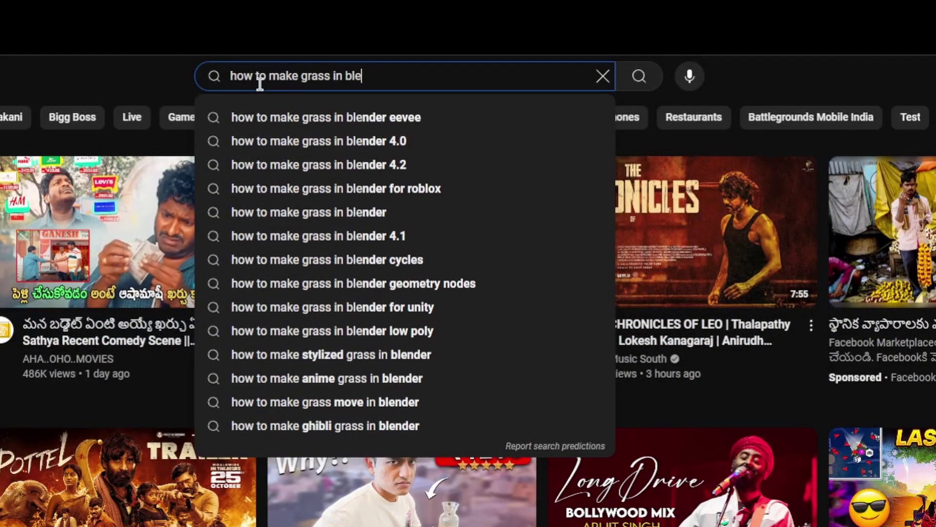
click(315, 141)
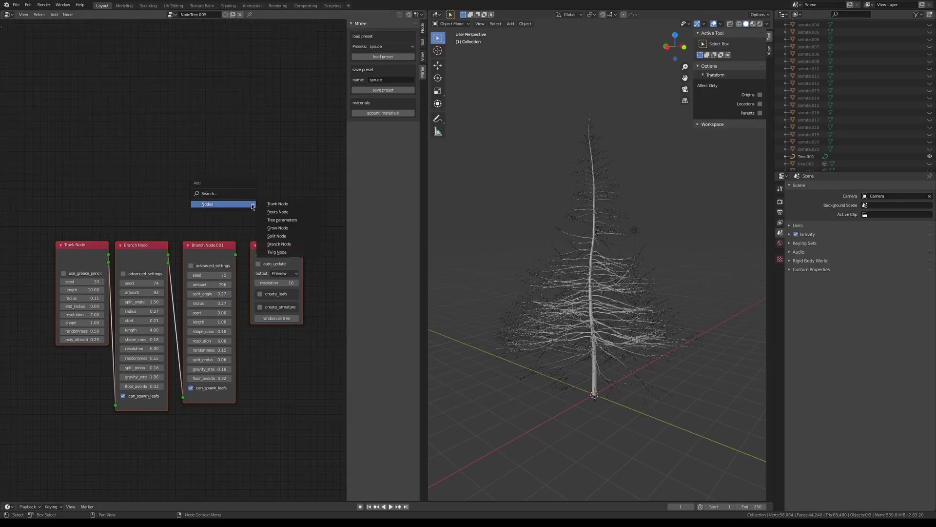
click(277, 252)
Enable leaf creation in the spruce's Tree parameters and set the leaf amount to 112
click(275, 163)
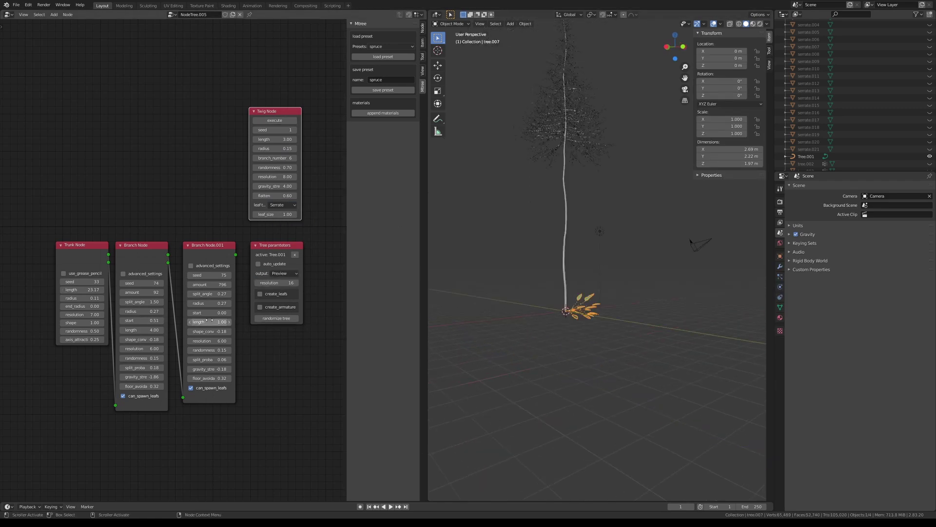
click(285, 274)
scroll(554, 244, up, 6)
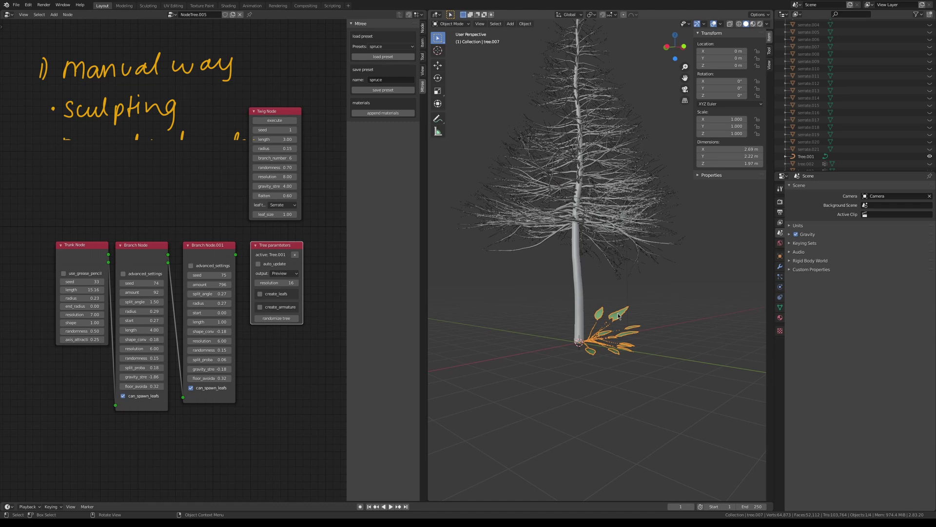
key(Delete)
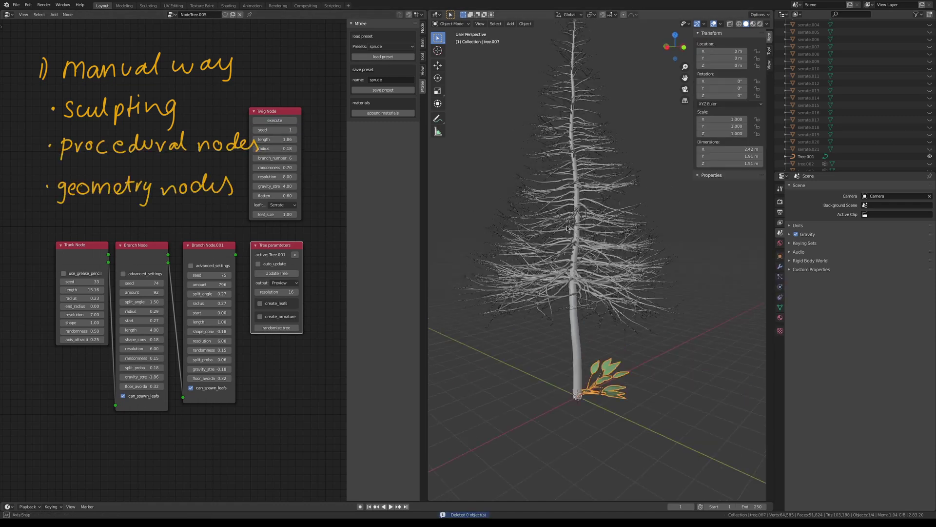
click(260, 303)
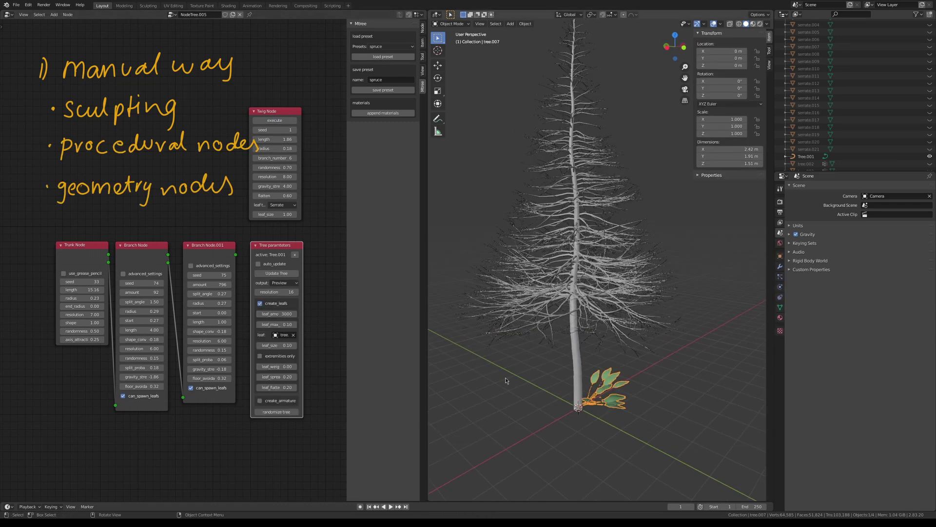
double_click(274, 305)
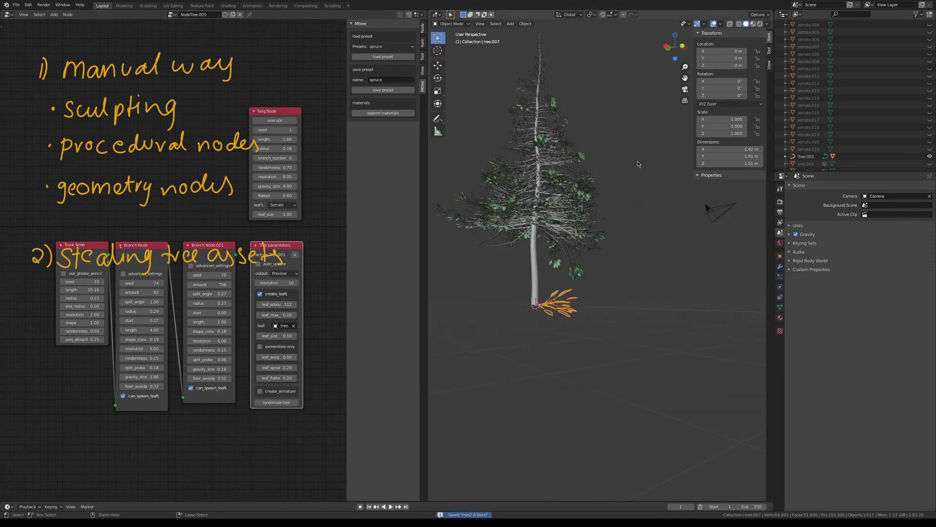
Select the spruce's leaves and examine the leafy tree up close
click(581, 277)
middle_drag(649, 213, 652, 232)
scroll(652, 232, up, 4)
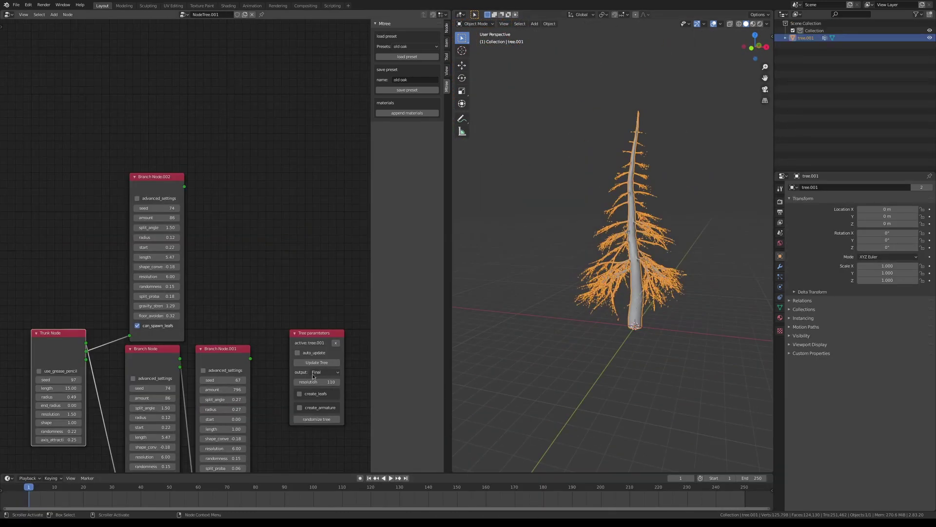
scroll(607, 281, up, 5)
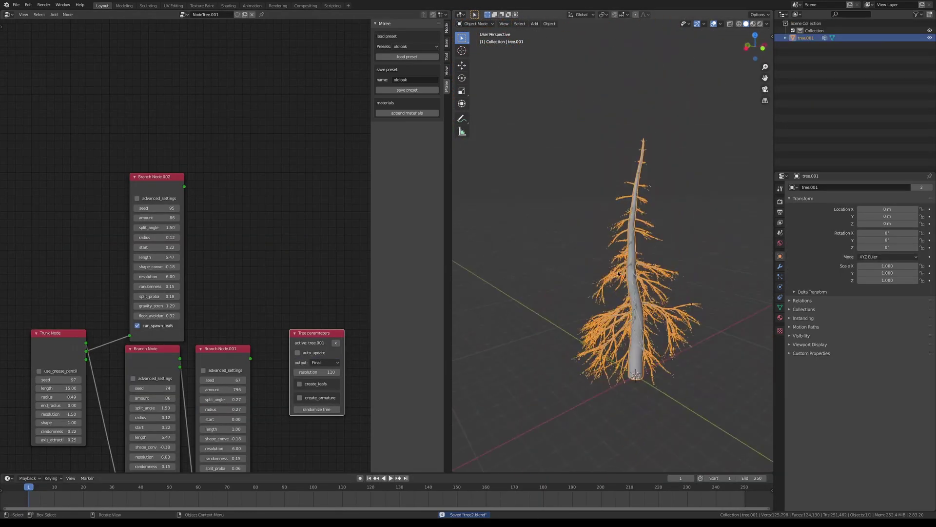
Update tree.001 with the current branch node settings
scroll(244, 284, up, 1)
middle_drag(244, 284, 240, 159)
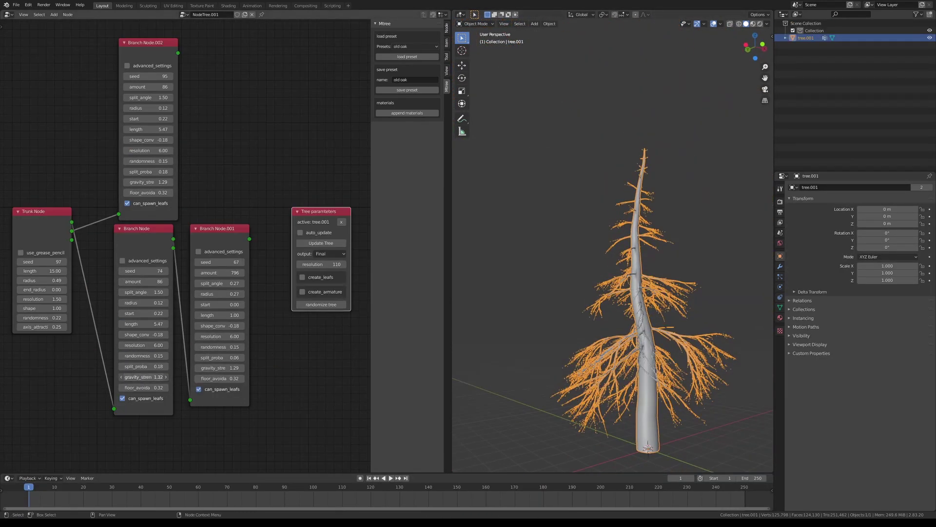
click(320, 243)
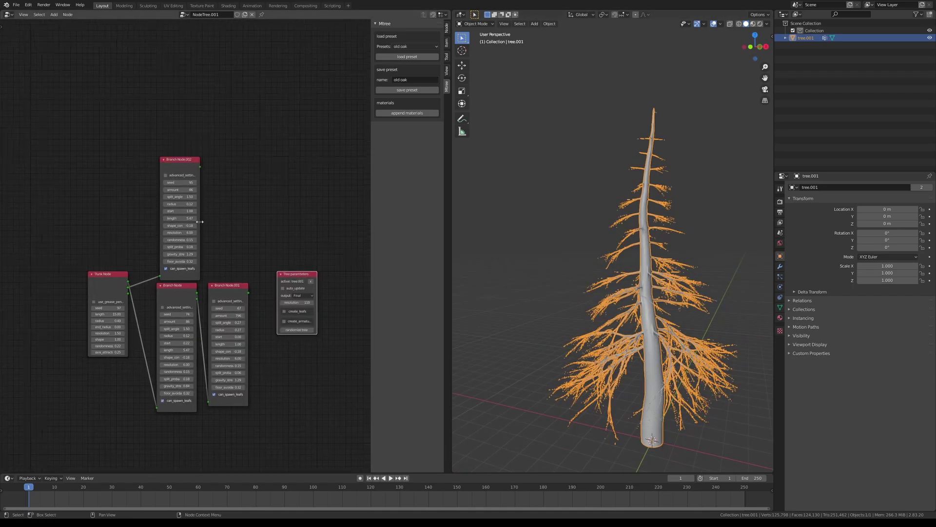
Set Branch Node.002's start to 1.00 and disconnect the node from the Trunk Node
scroll(98, 365, up, 3)
drag(75, 379, 123, 362)
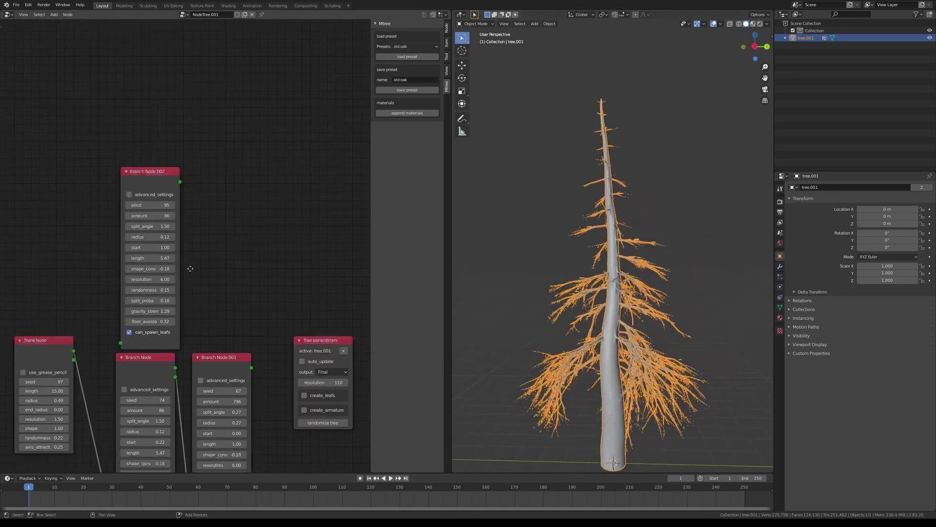
middle_drag(146, 293, 141, 146)
scroll(569, 263, up, 3)
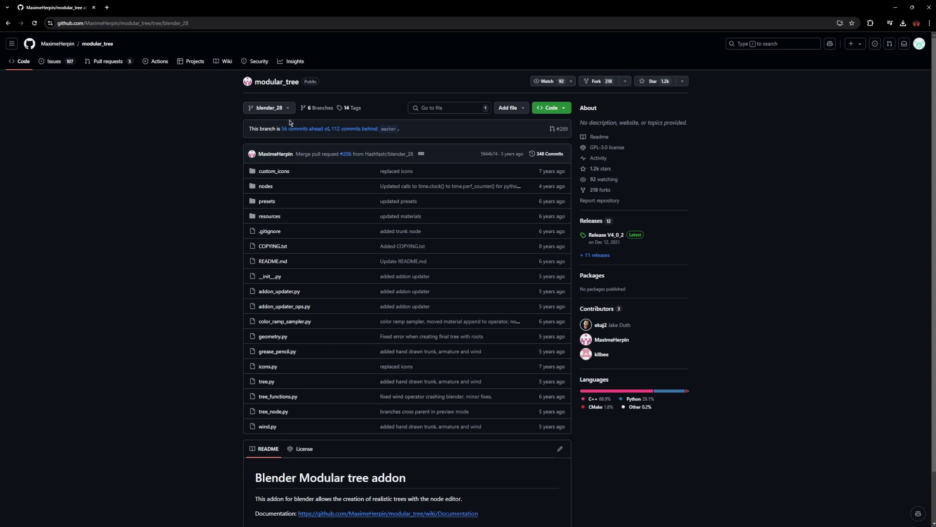
Download the blender_28 branch of the modular_tree repository from GitHub as a ZIP file
click(552, 108)
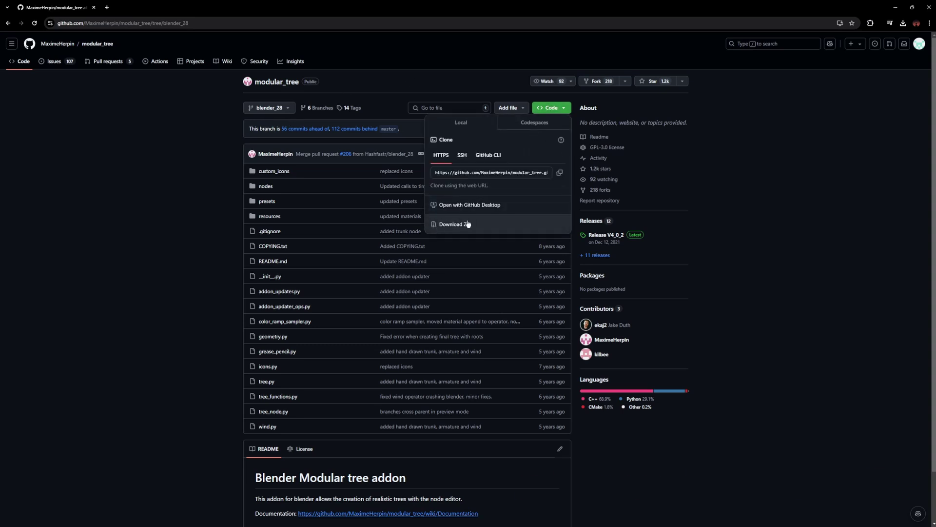
click(185, 198)
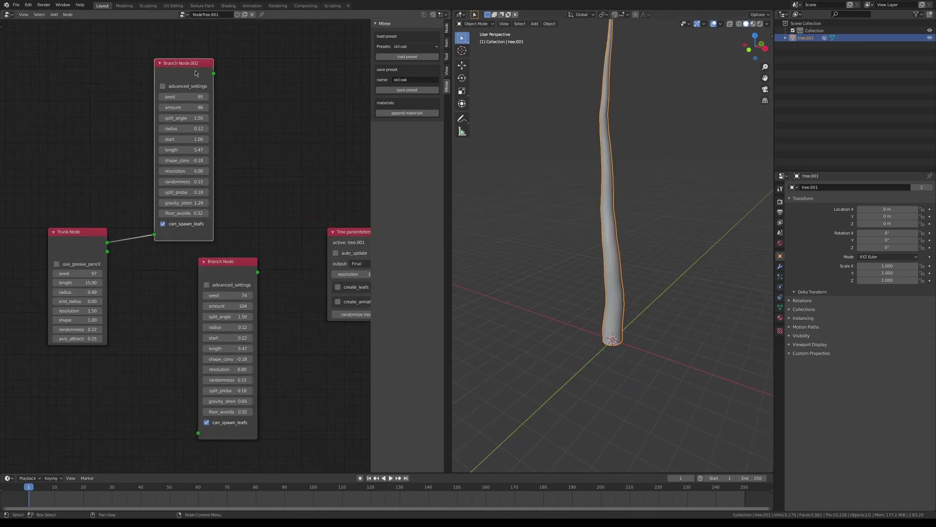
Add a Branch Node fed by the Trunk Node's output and update the tree
drag(107, 242, 154, 237)
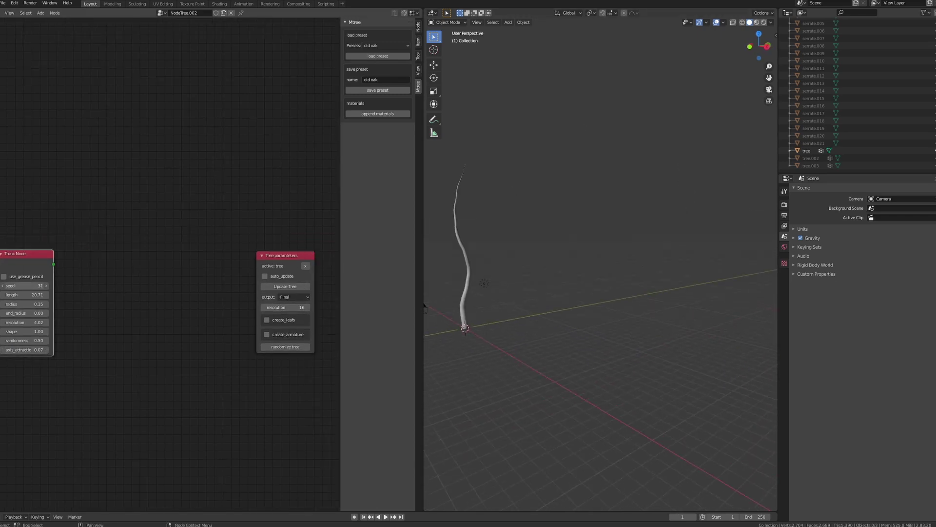
key(shift+a)
mouse_move(130, 276)
click(171, 312)
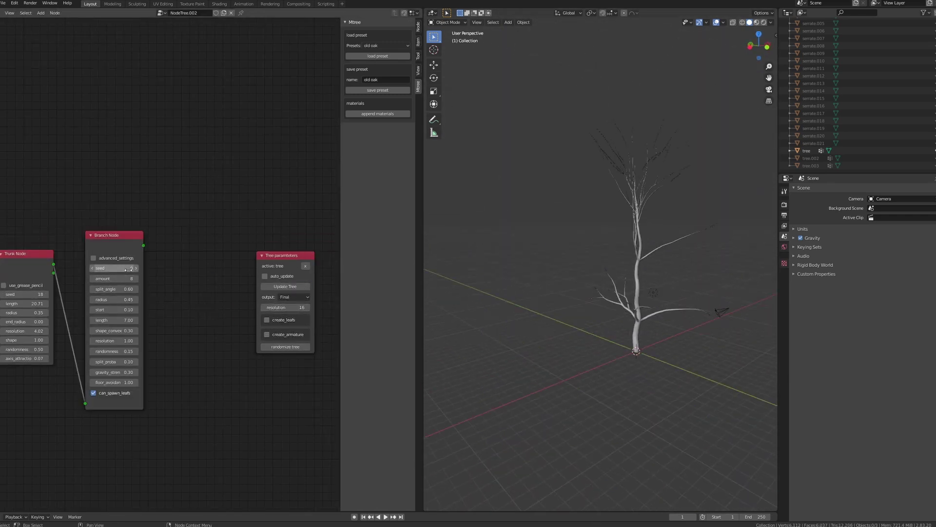
click(277, 287)
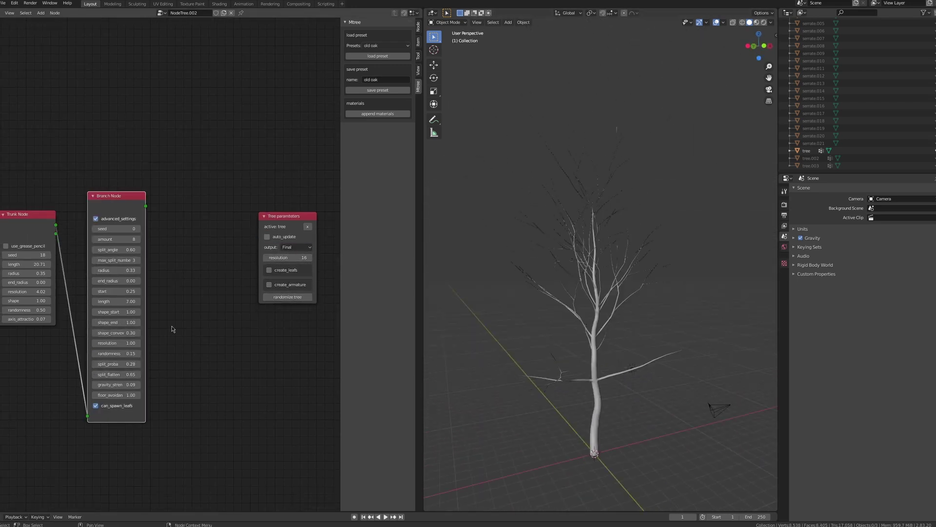
Add a second Branch Node fed by the first, with amount 11 and split probability 0.55, and update the tree
click(287, 248)
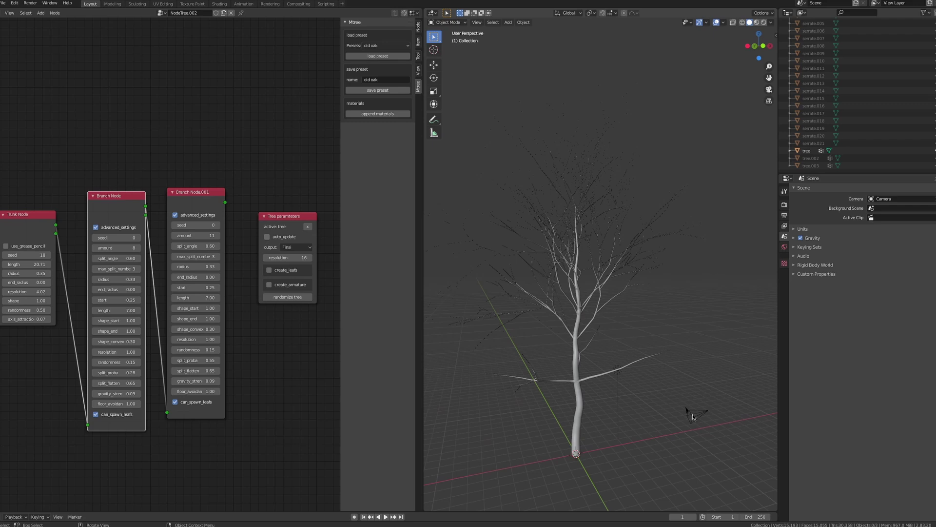
click(287, 247)
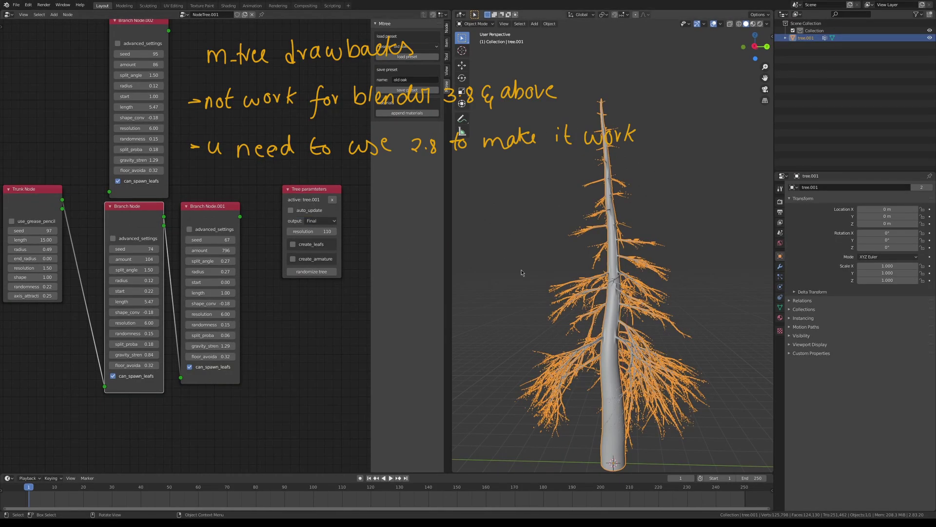
Unlink the lower Branch Node from the trunk and replace the upper one with a Branch Node using seed 75, amount 20 and split angle 1.32
scroll(541, 278, up, 3)
middle_drag(541, 278, 649, 278)
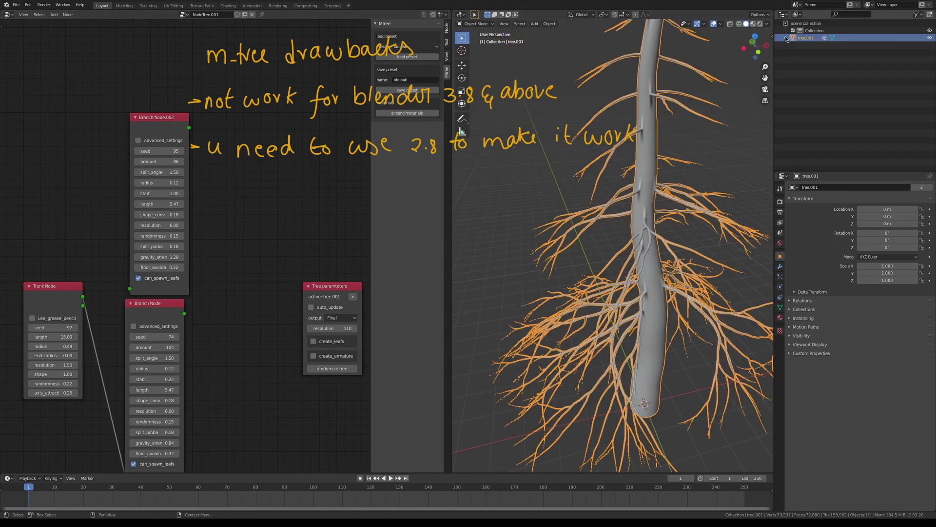
scroll(615, 278, down, 3)
click(337, 219)
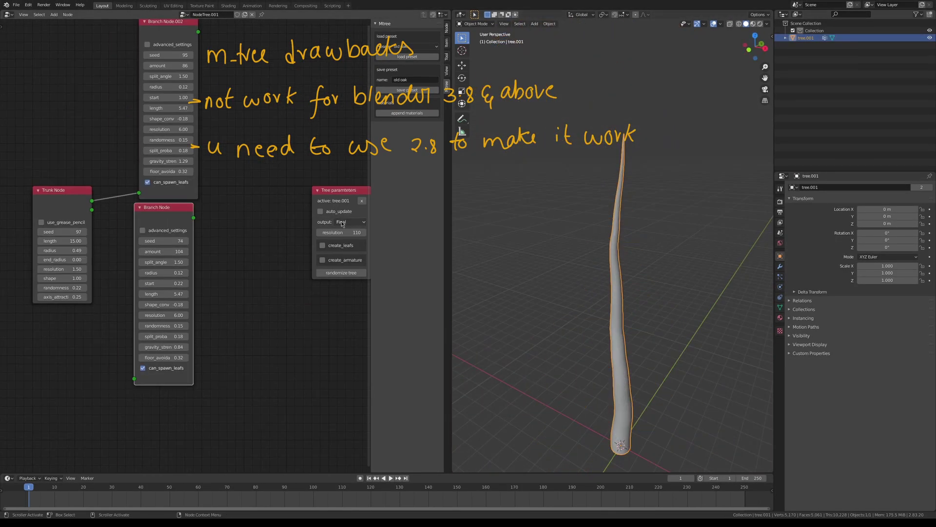
middle_drag(244, 210, 232, 256)
drag(147, 250, 195, 261)
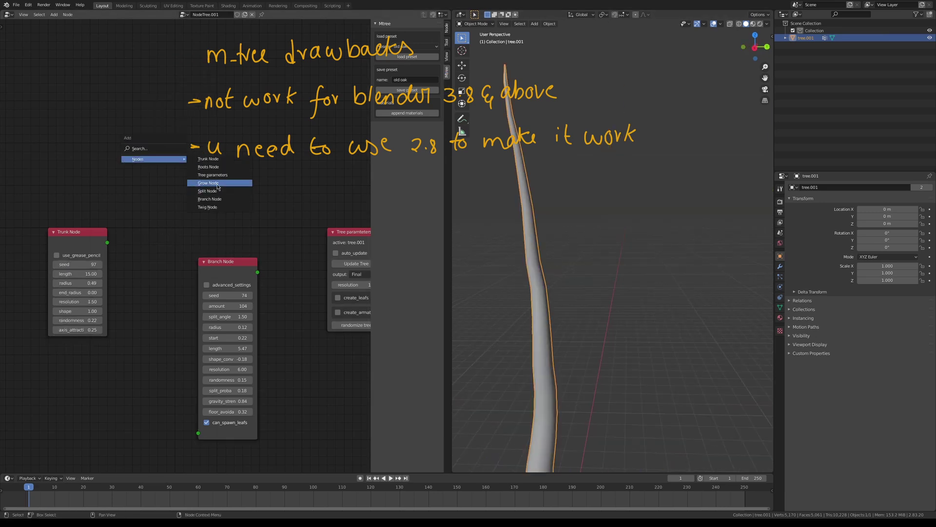
click(209, 199)
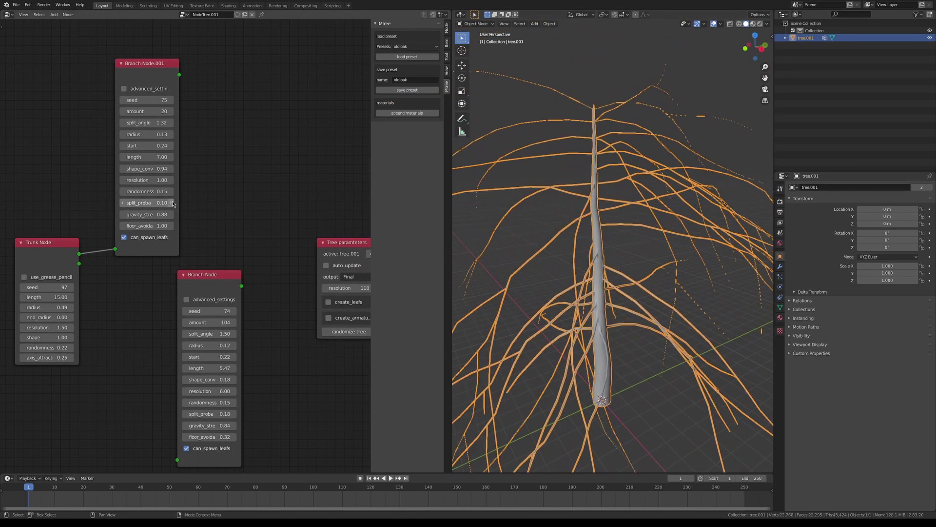
Feed the seed 74 Branch Node from the Trunk Node with amount 86 and gravity strength 1.29, and save the file
click(336, 277)
drag(146, 226, 157, 202)
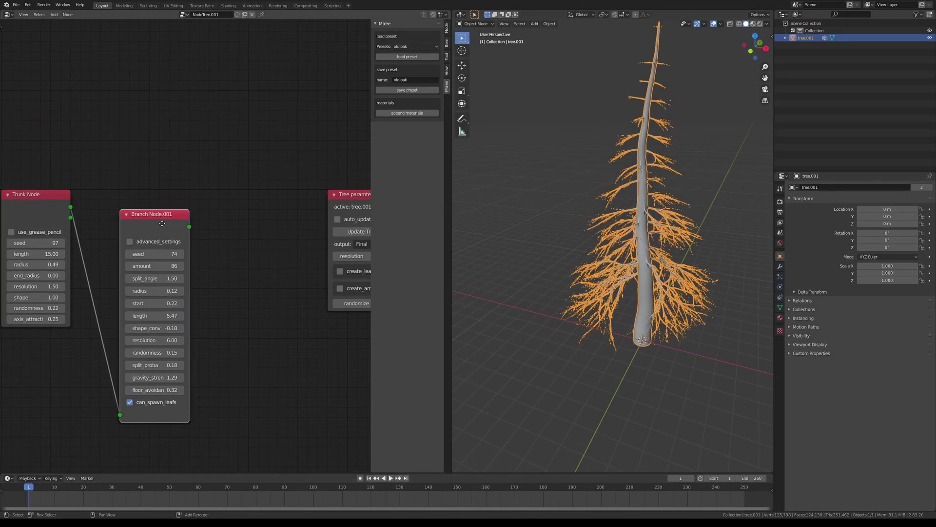
click(357, 232)
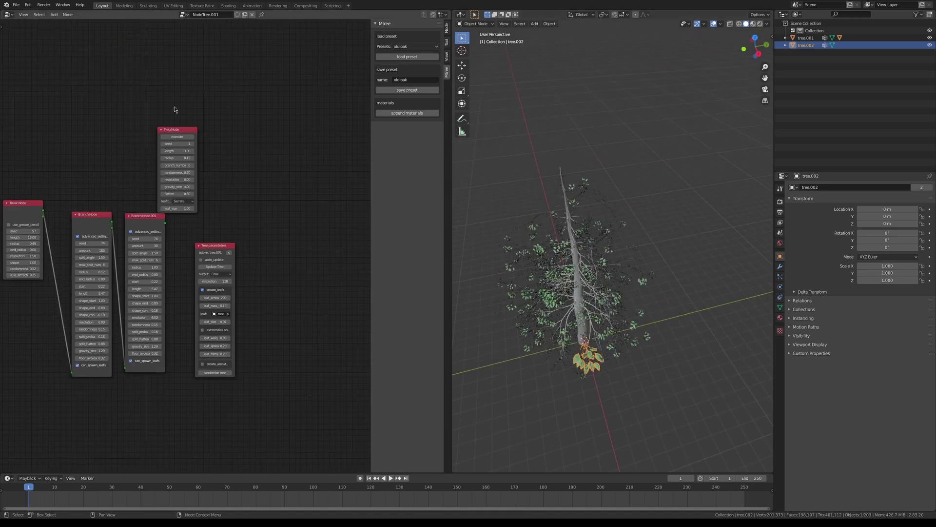
key(ctrl+s)
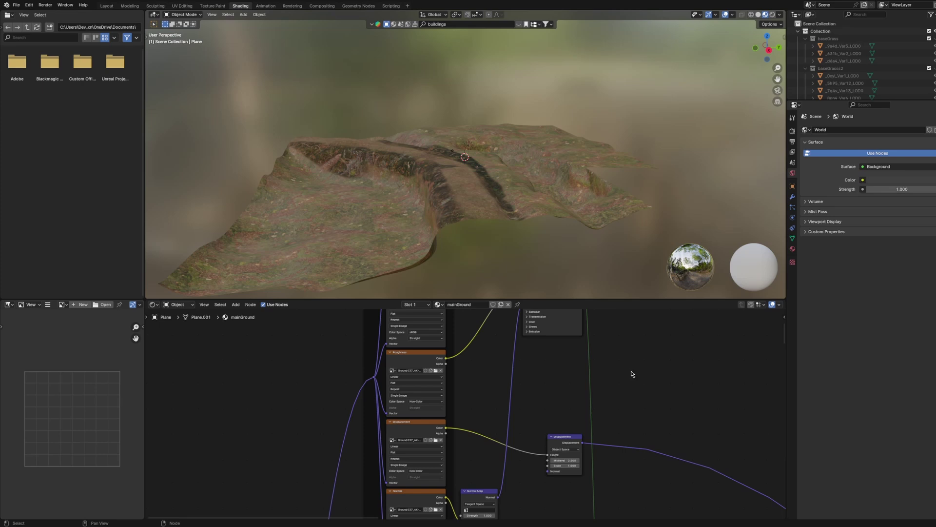
Examine the mainGround material's texture nodes and mix shader, and the groundMask1 mask painted on the terrain
scroll(646, 390, up, 5)
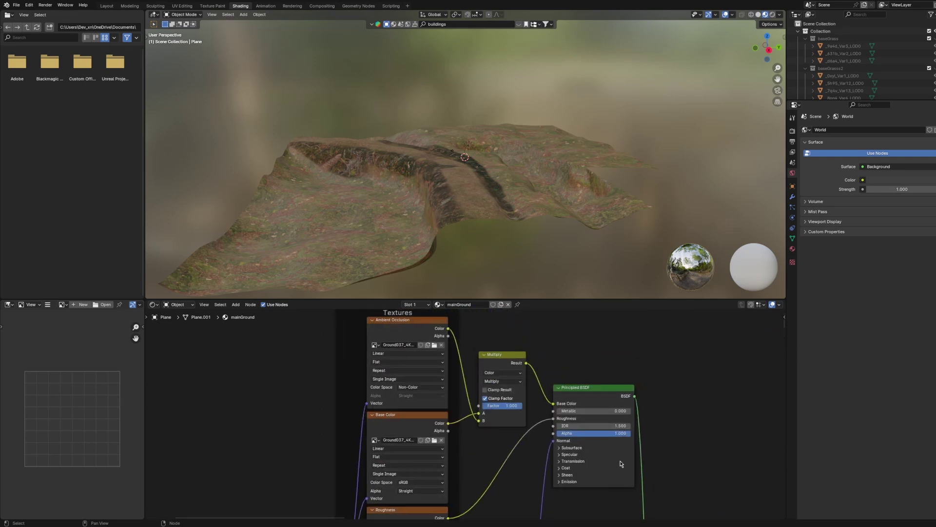
scroll(622, 463, down, 4)
middle_drag(633, 454, 648, 339)
middle_drag(651, 379, 649, 315)
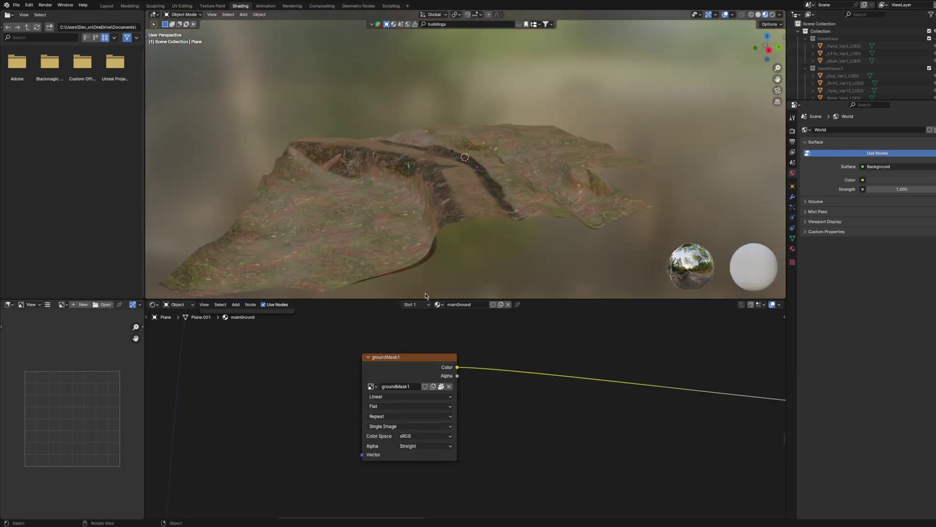
click(224, 6)
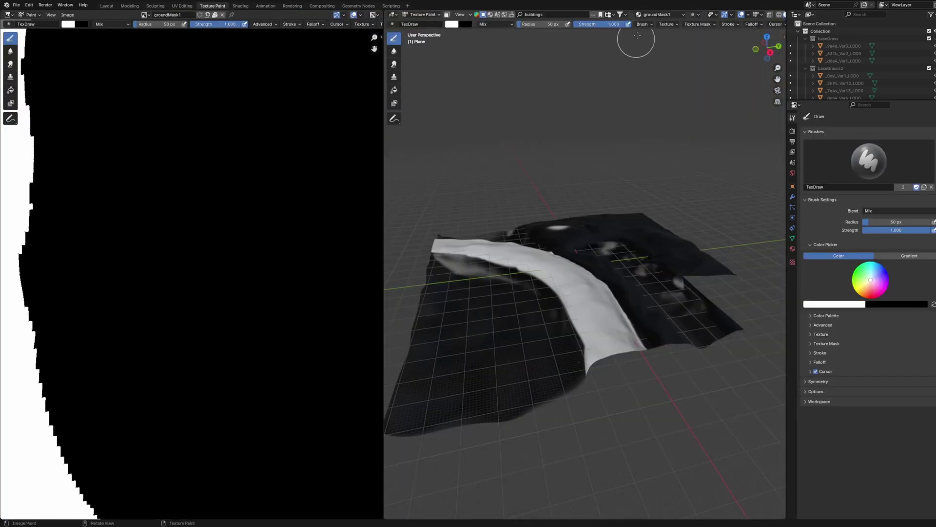
scroll(531, 251, up, 3)
middle_drag(531, 250, 561, 286)
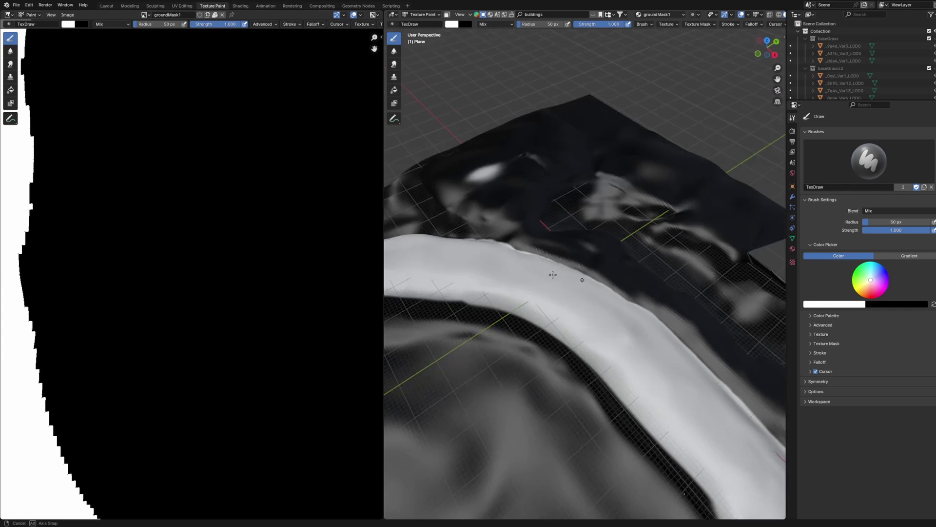
scroll(508, 278, down, 2)
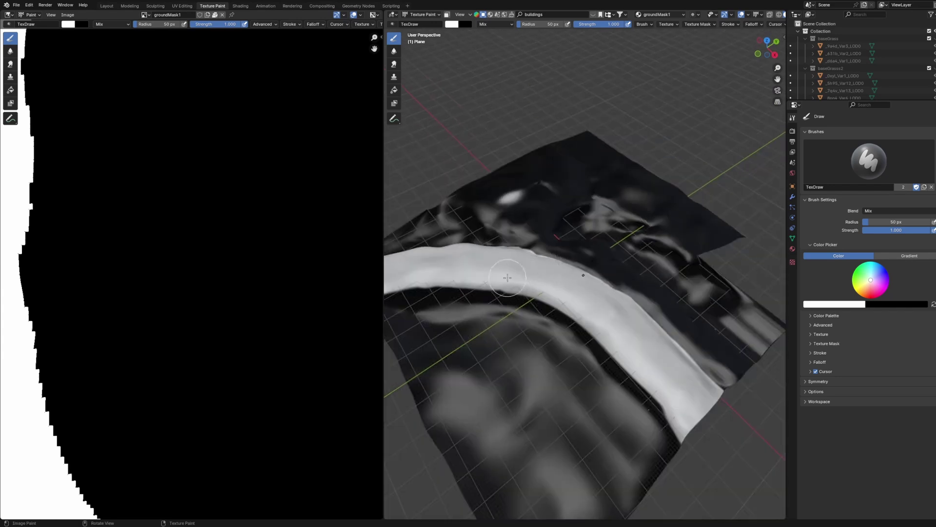
click(240, 6)
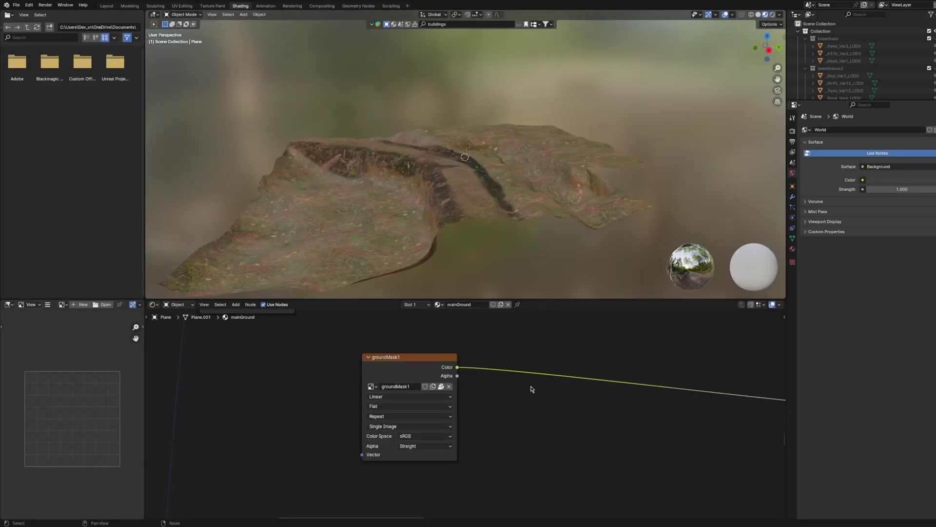
scroll(531, 389, down, 4)
middle_drag(602, 408, 485, 328)
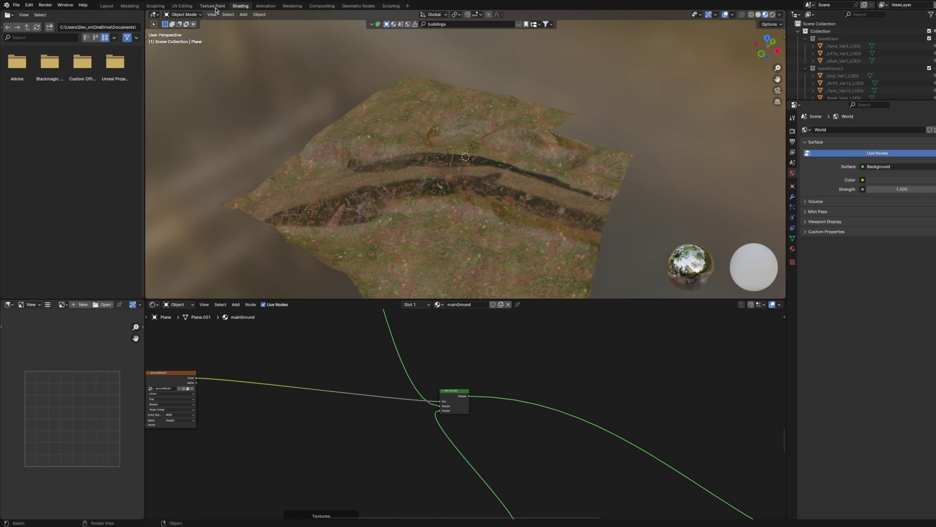
Make pathDurt the active paint texture for the terrain in the Texture Paint workspace
click(213, 6)
scroll(566, 173, down, 2)
scroll(529, 273, up, 2)
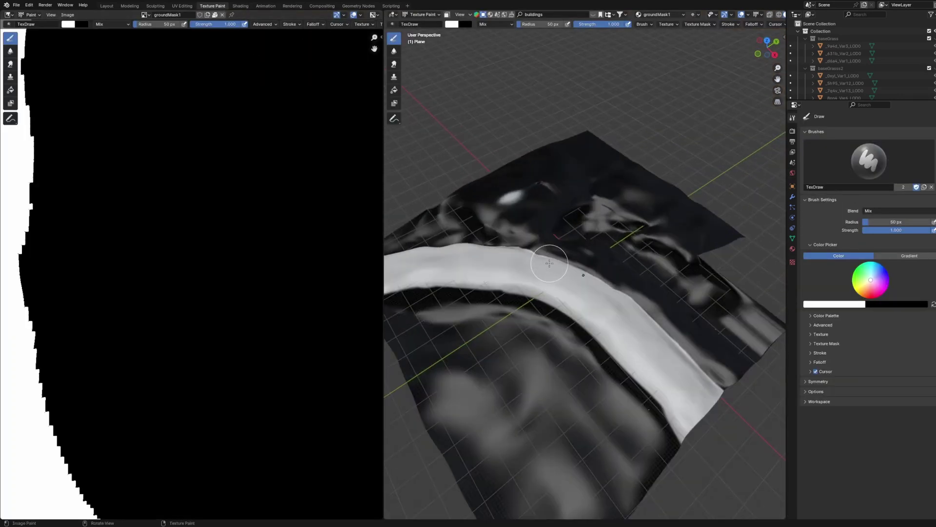
middle_drag(547, 264, 563, 225)
click(659, 14)
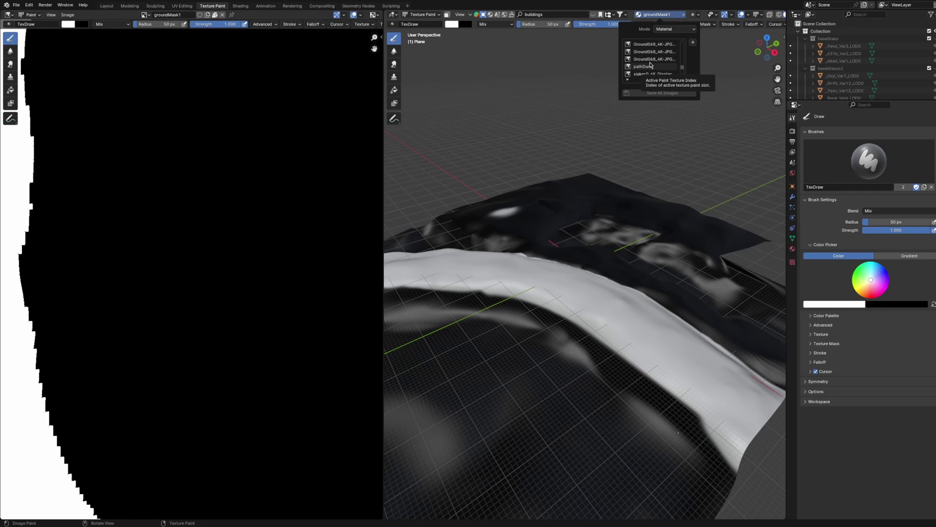
click(648, 67)
middle_drag(585, 171, 536, 203)
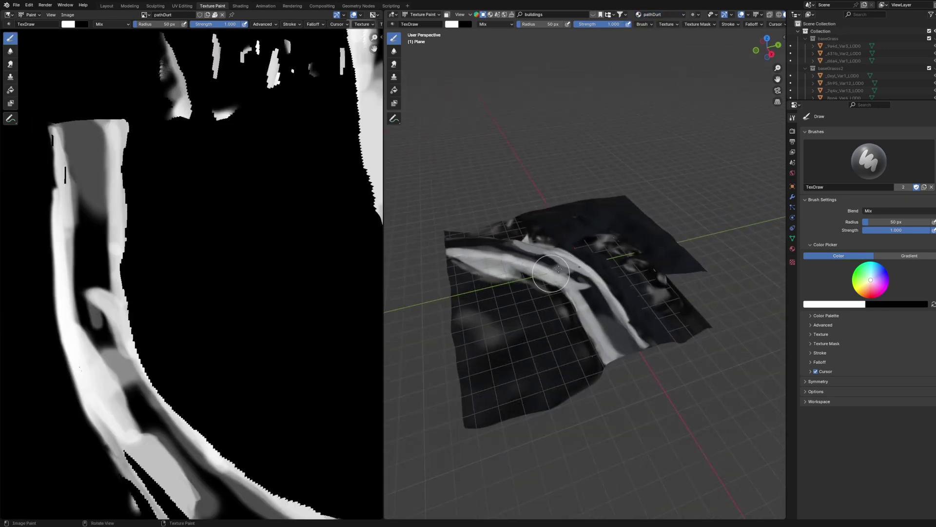
click(693, 44)
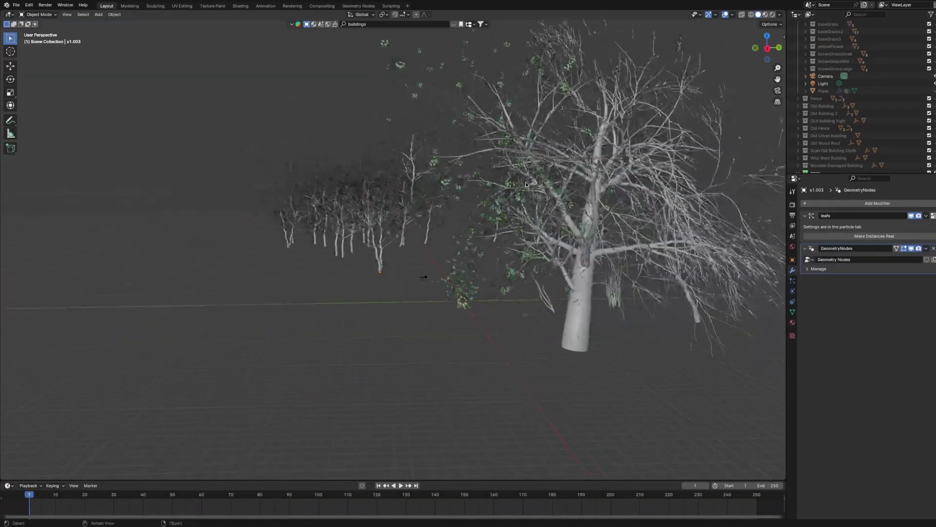
Inspect the foreground tree s1.003 and its trunk and branch mesh in Edit Mode, and return to Object Mode
scroll(543, 187, down, 4)
mouse_move(517, 190)
middle_down()
mouse_move(543, 186)
mouse_move(490, 177)
middle_up()
scroll(511, 185, up, 6)
scroll(491, 177, up, 5)
click(505, 304)
middle_drag(523, 277, 505, 272)
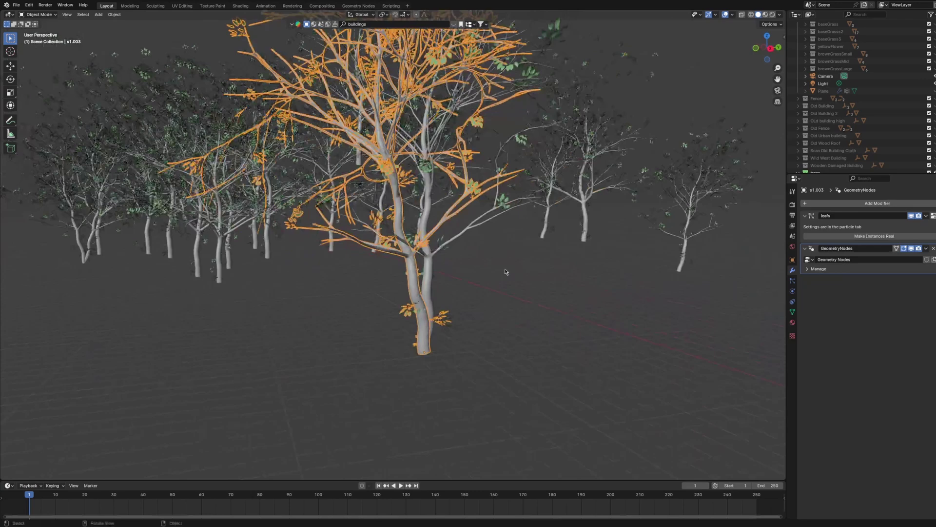
key(Tab)
scroll(443, 280, up, 5)
middle_drag(443, 280, 421, 254)
middle_drag(471, 166, 535, 199)
scroll(471, 183, down, 1)
scroll(626, 238, down, 2)
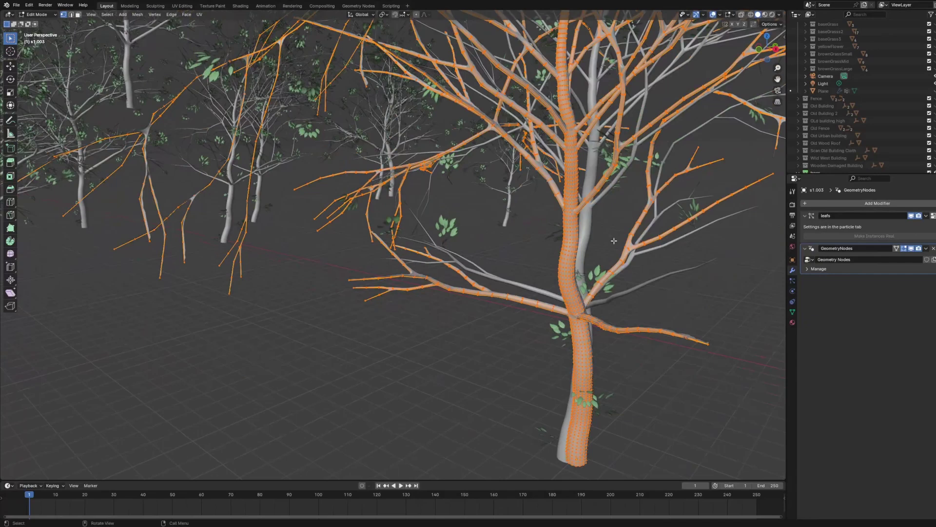
middle_drag(624, 236, 589, 237)
scroll(589, 237, down, 3)
key(Tab)
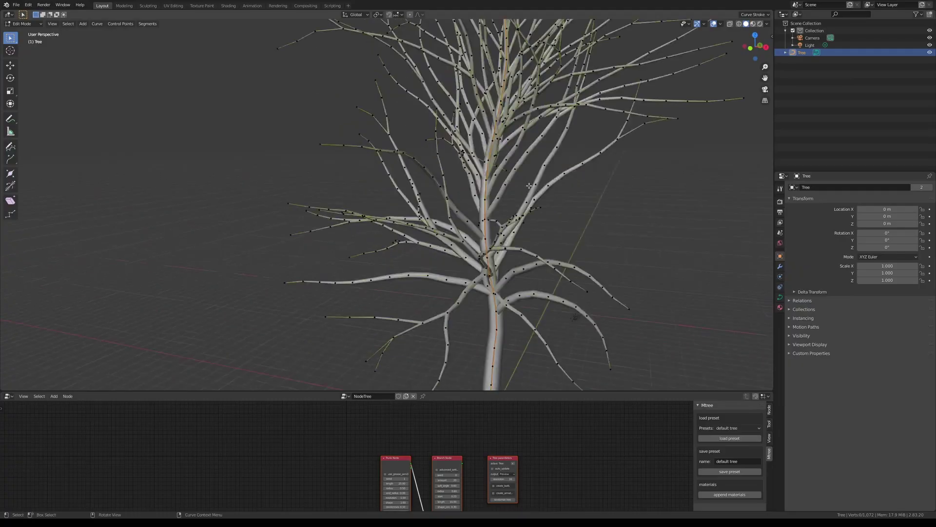
scroll(465, 262, up, 5)
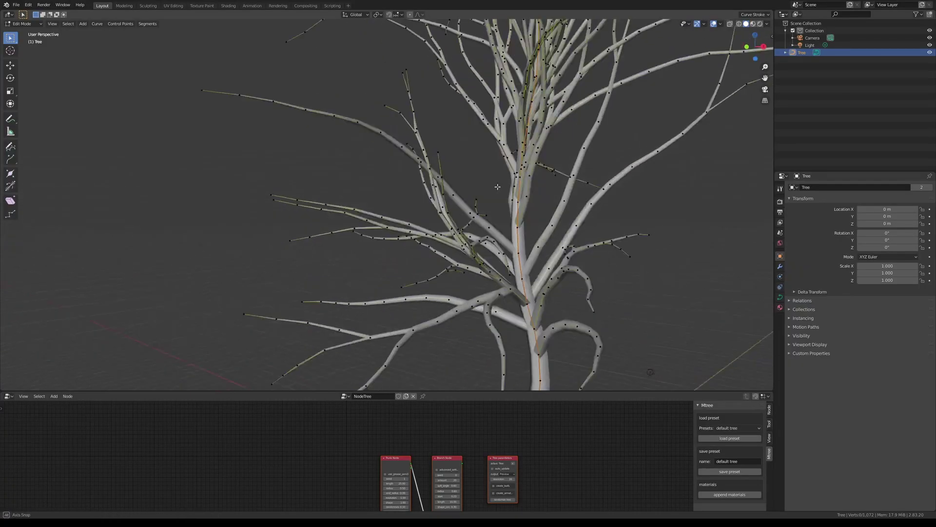
Examine the trunk and branch control points of the Tree curve from several angles
scroll(470, 282, down, 8)
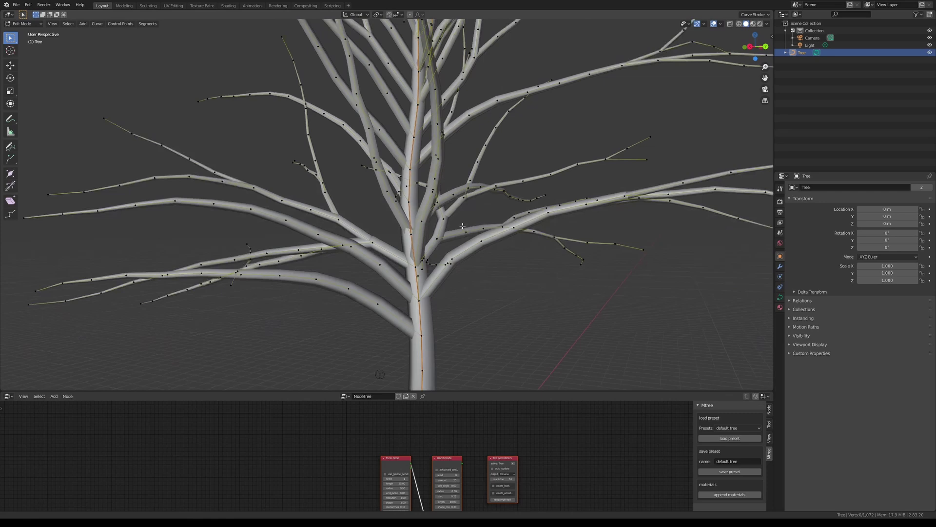
middle_drag(460, 235, 385, 183)
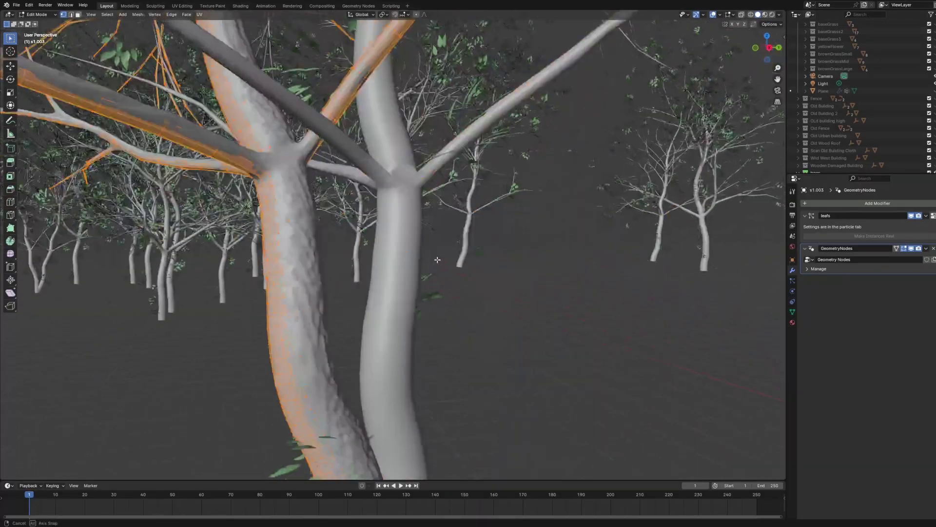
middle_drag(449, 248, 360, 250)
middle_drag(484, 183, 566, 192)
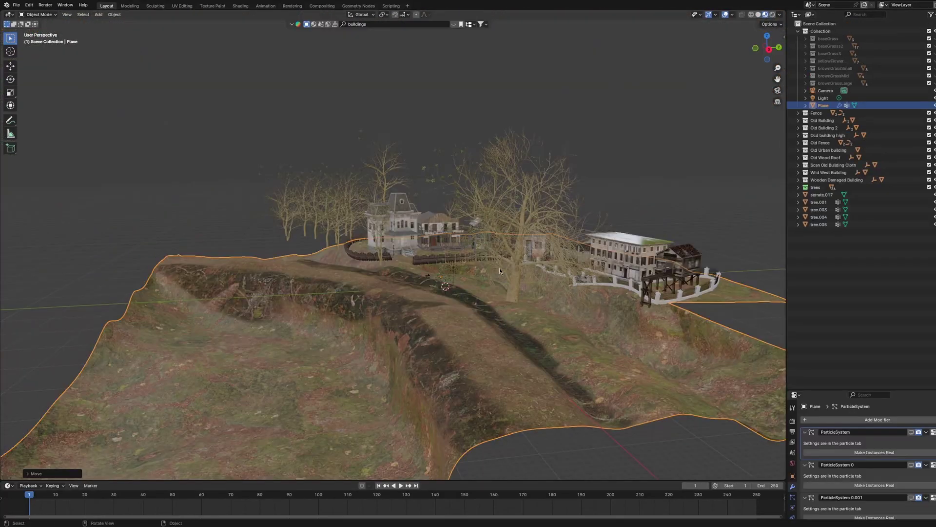
scroll(508, 283, up, 5)
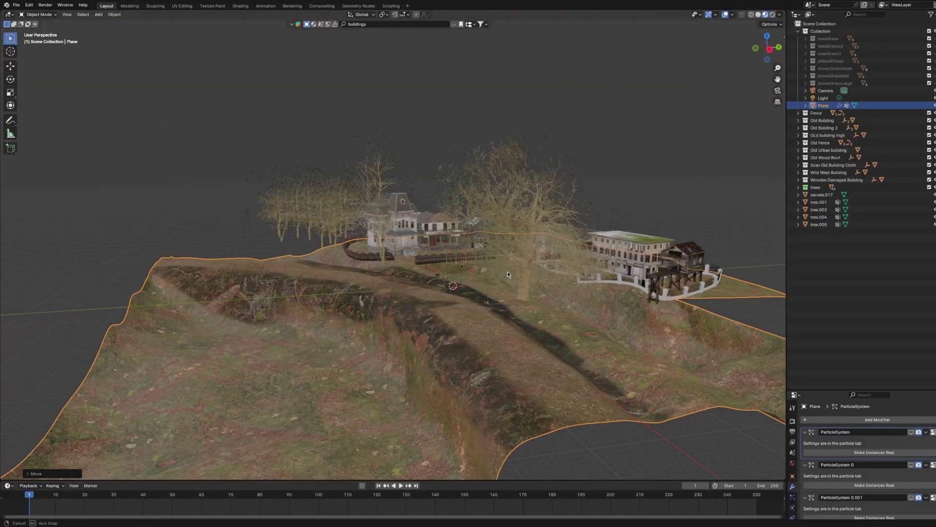
Inspect the textured landscape with its dirt path, old buildings, fences and placed trees, from overview to close range
scroll(508, 283, up, 1)
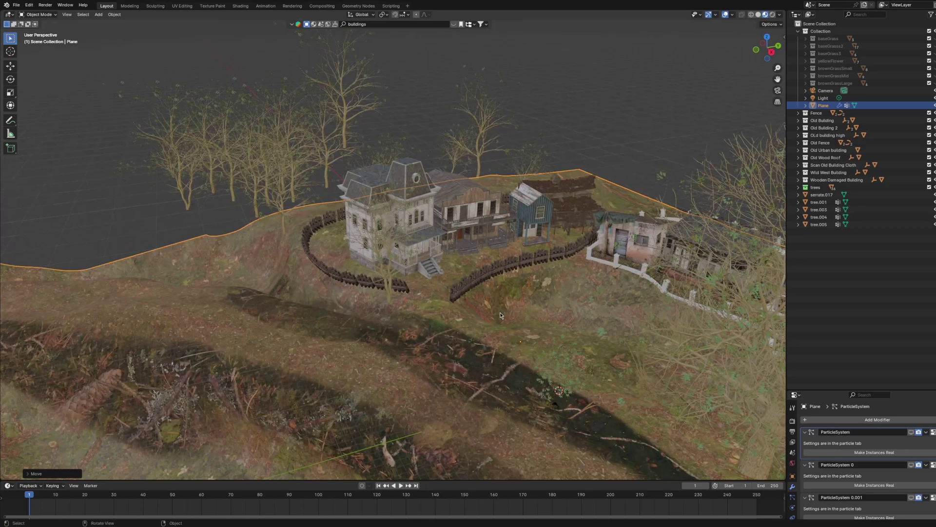
shift+middle_drag(478, 282, 548, 319)
middle_drag(472, 272, 443, 255)
middle_drag(360, 195, 398, 270)
middle_drag(617, 288, 598, 277)
scroll(571, 280, up, 1)
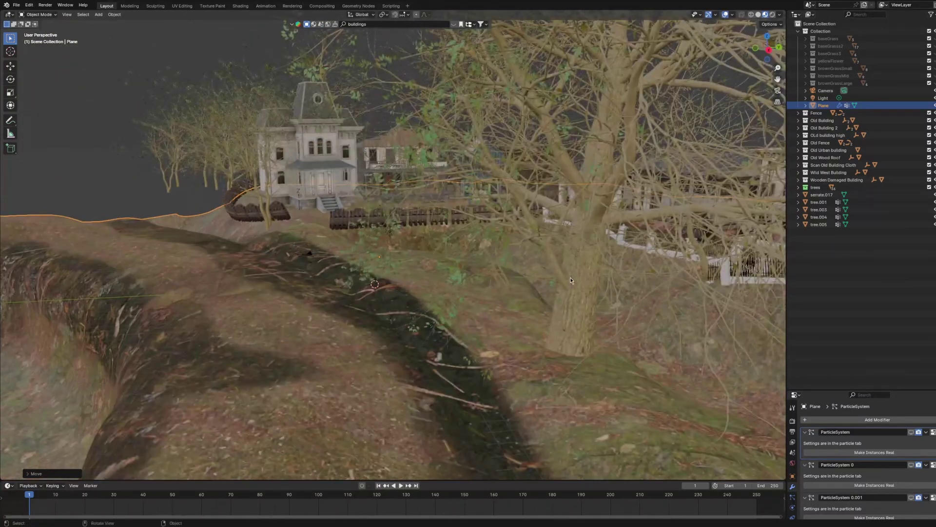
scroll(571, 280, down, 4)
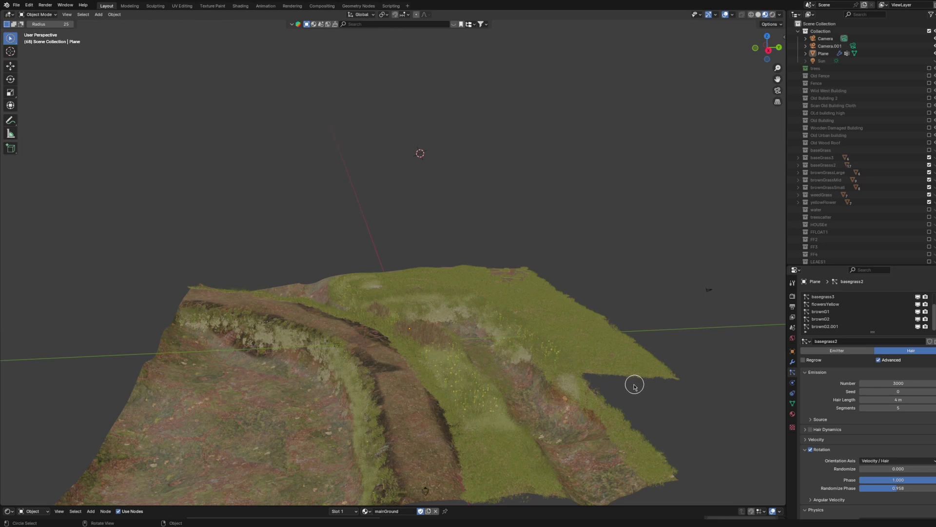
Examine the grass and yellow flower particles scattered over the terrain beside the path
scroll(512, 361, up, 3)
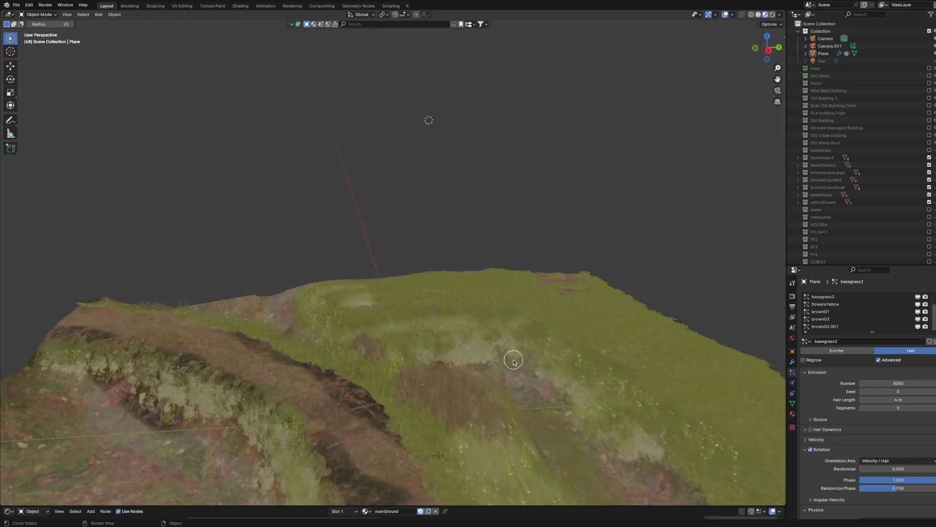
scroll(514, 362, up, 1)
shift+middle_drag(497, 376, 446, 285)
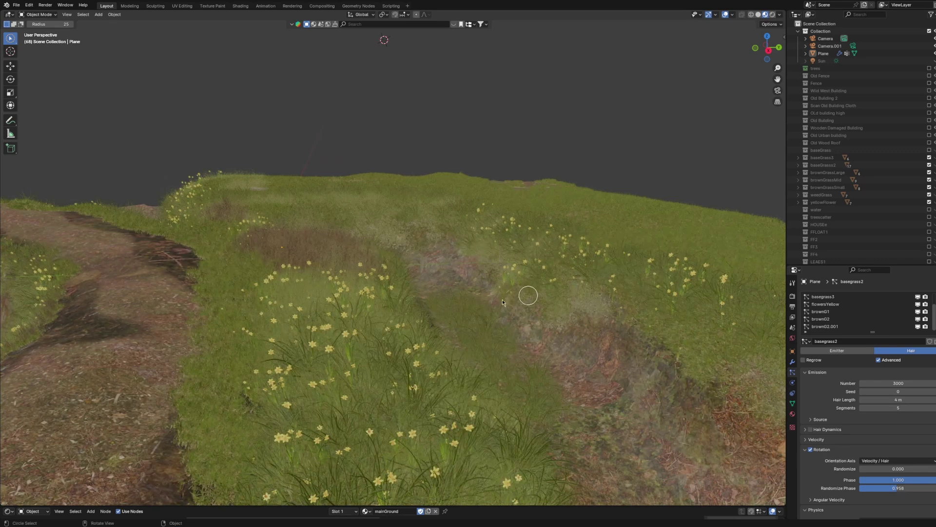
scroll(472, 308, down, 5)
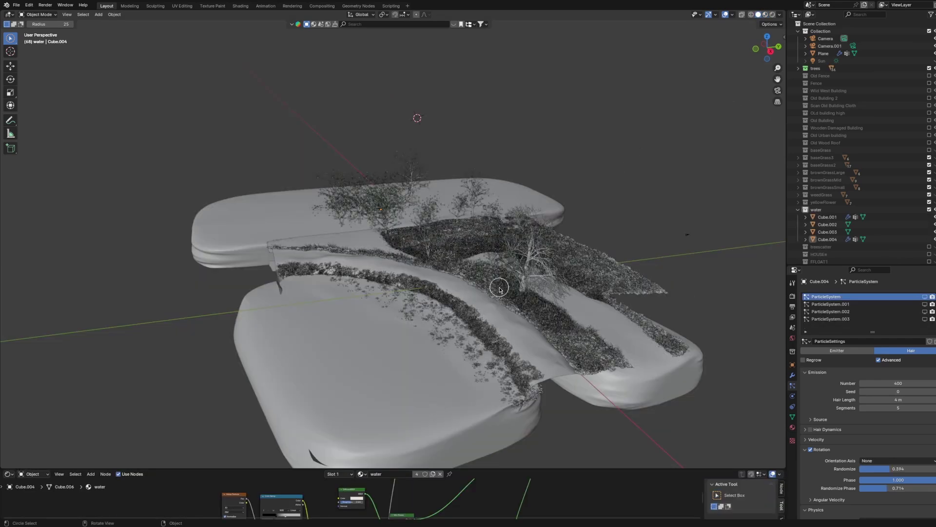
Enlarge the node editor and examine the whole node tree of the water material on Cube.004
scroll(499, 288, down, 1)
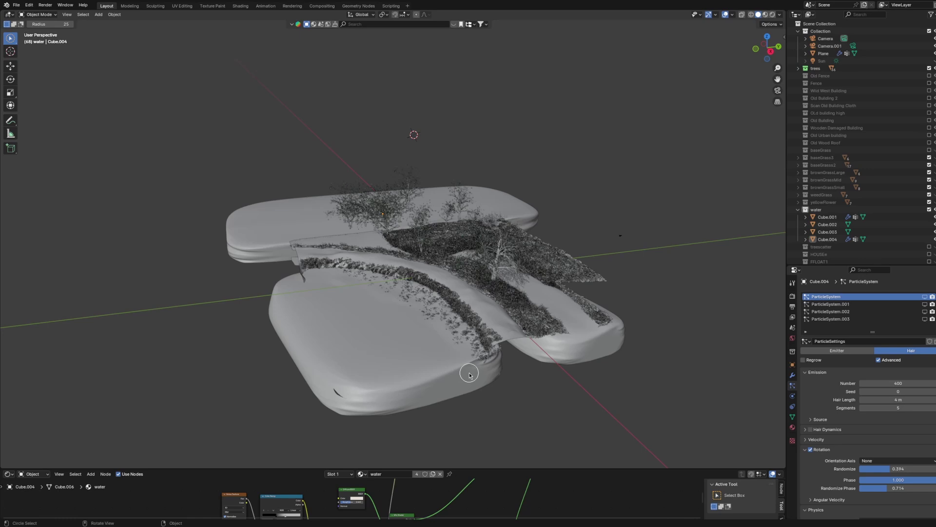
scroll(416, 343, up, 3)
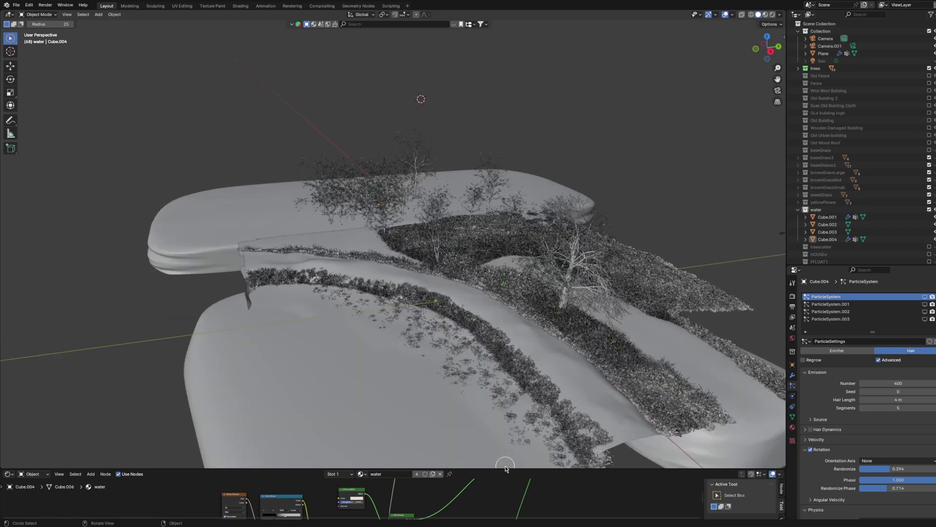
drag(506, 469, 508, 189)
middle_drag(509, 284, 510, 287)
scroll(511, 285, down, 1)
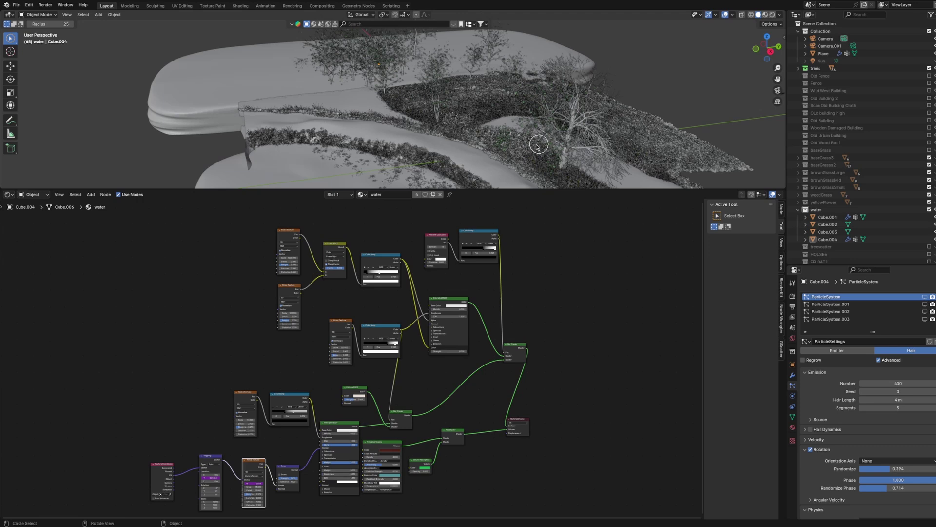
scroll(531, 145, down, 1)
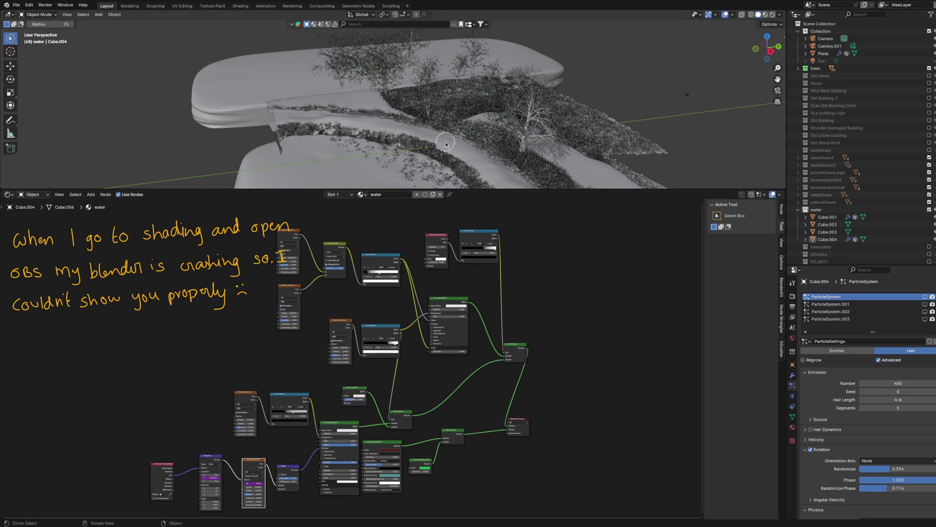
scroll(464, 109, down, 3)
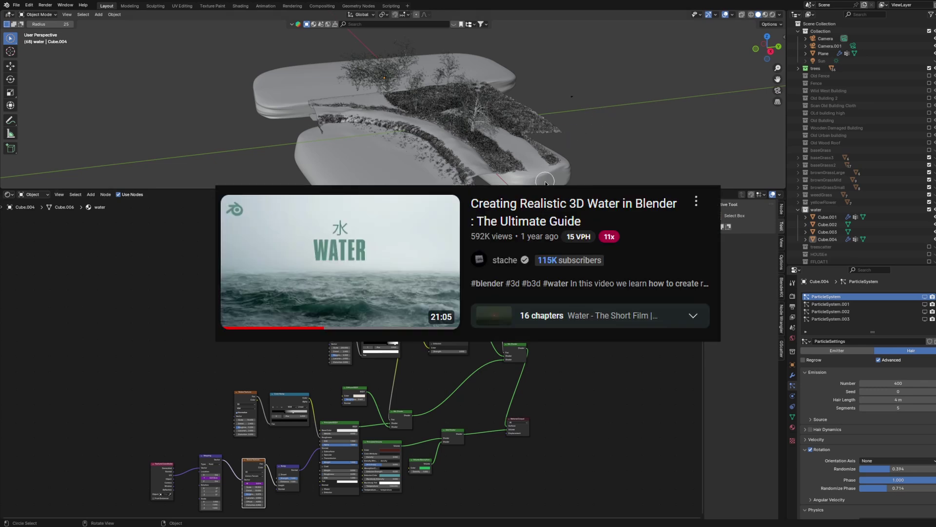
Enlarge the 3D viewport and inspect the water bodies and the vegetation along the terrain's edges
drag(534, 189, 534, 241)
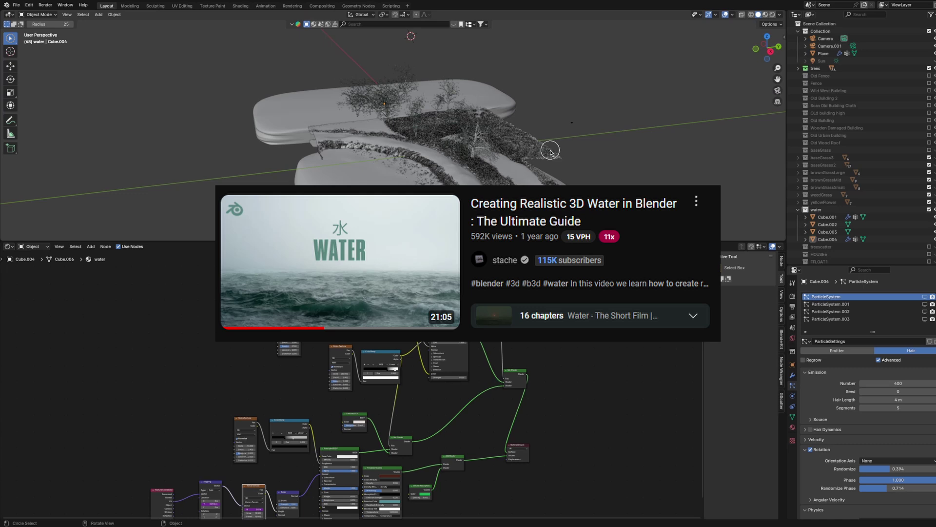
middle_drag(515, 147, 470, 136)
scroll(473, 152, up, 1)
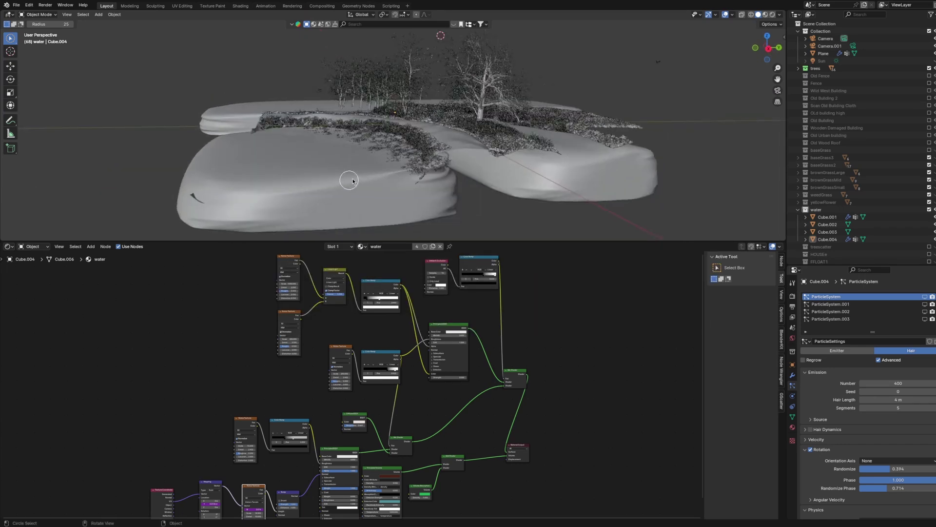
scroll(383, 146, up, 3)
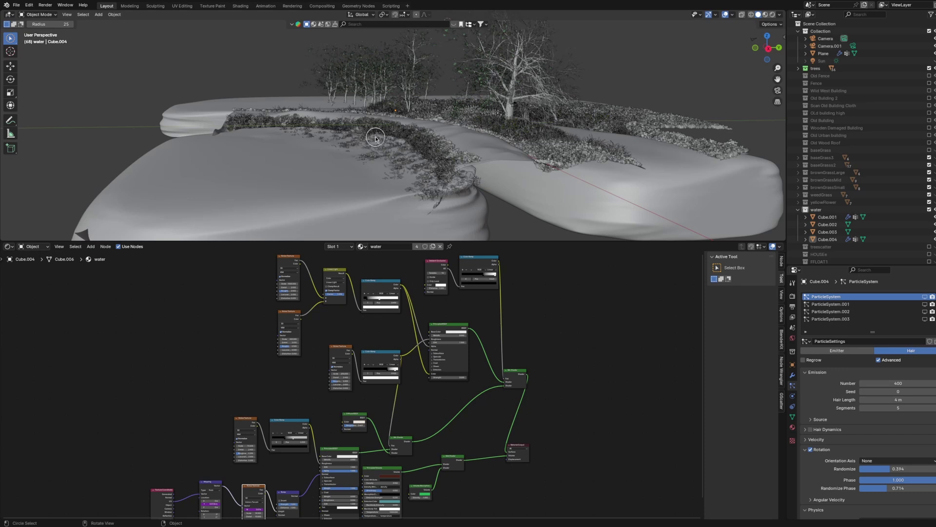
middle_drag(375, 128, 339, 146)
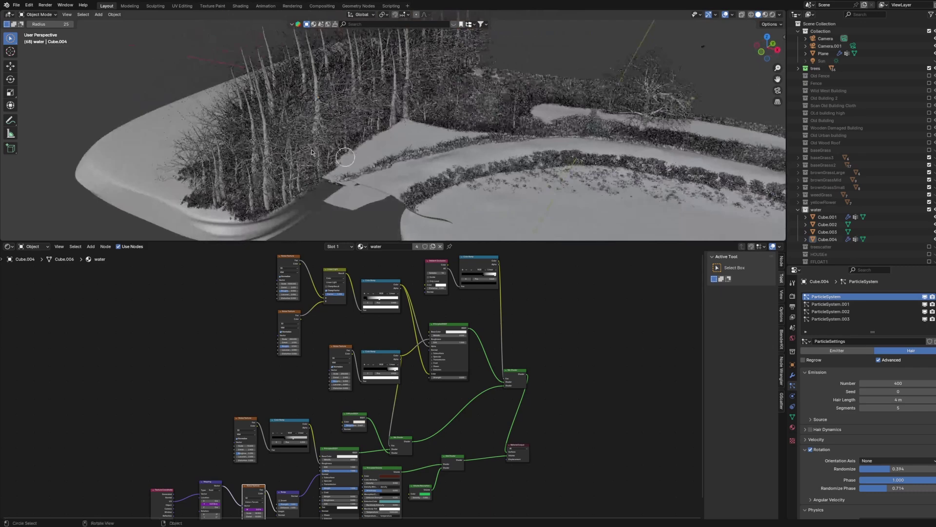
Inspect the large volume box Cube.005 enclosing the landscape and the Principled Volume node of its material
middle_drag(312, 152, 497, 72)
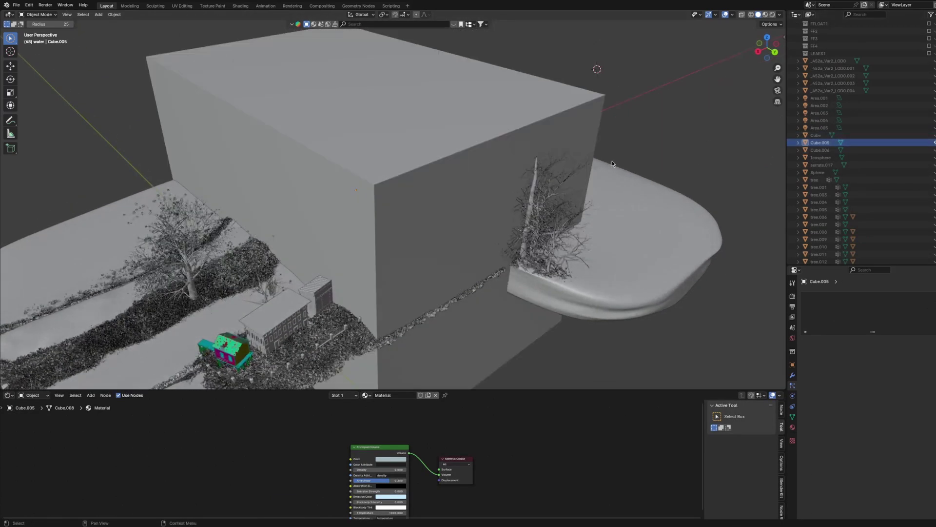
middle_drag(613, 164, 496, 345)
scroll(487, 427, up, 2)
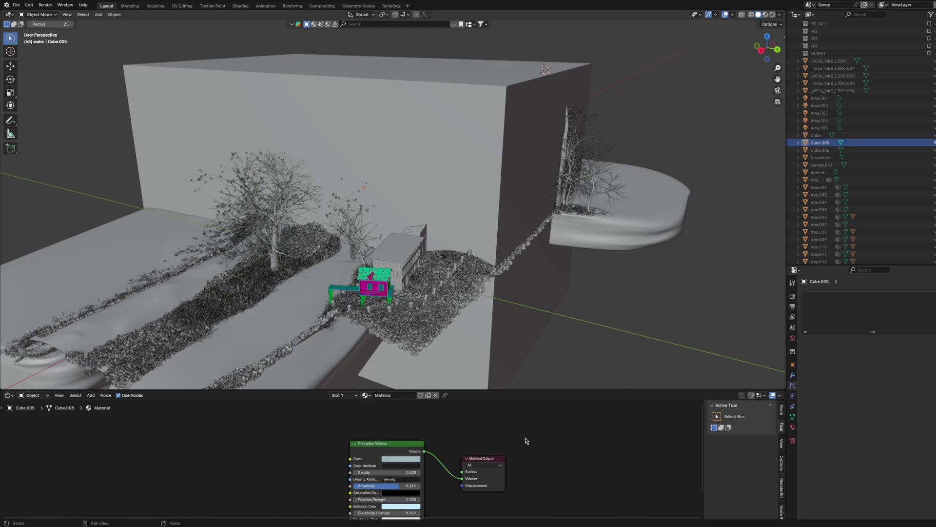
scroll(526, 440, up, 3)
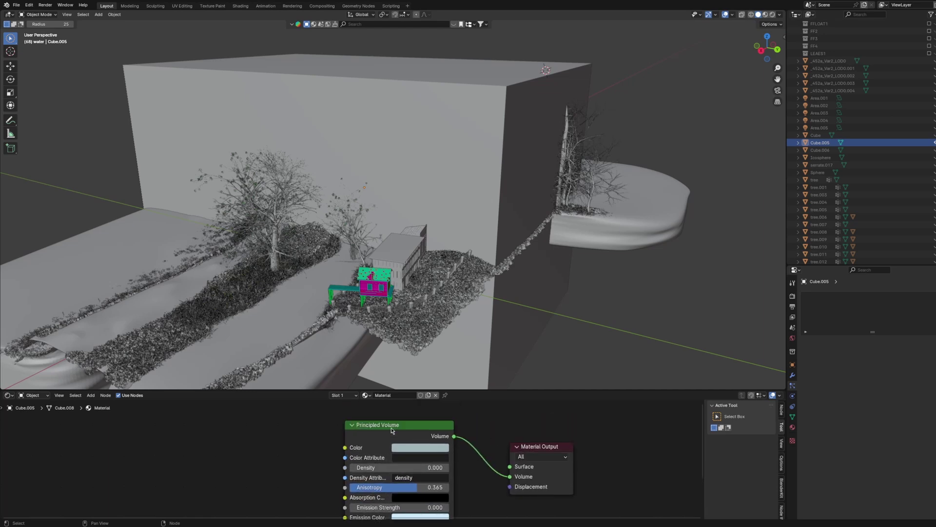
scroll(473, 439, down, 1)
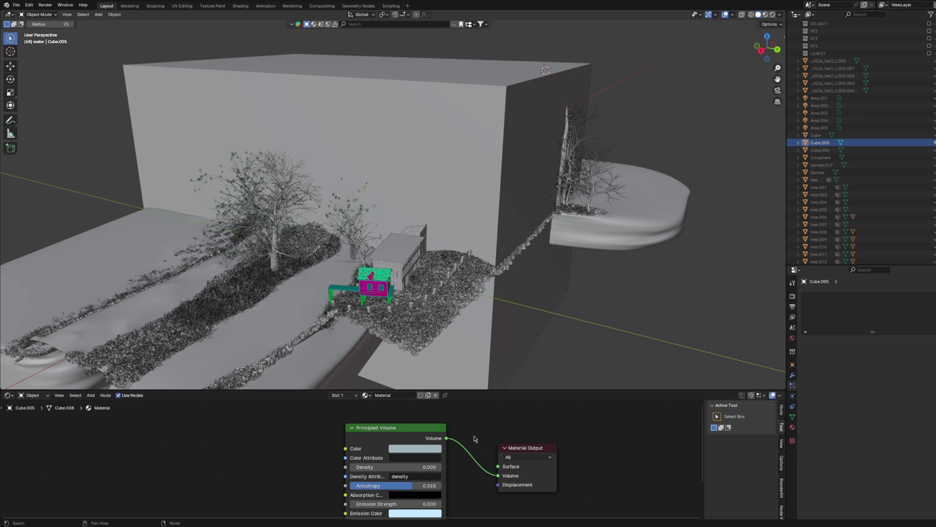
middle_drag(500, 467, 495, 455)
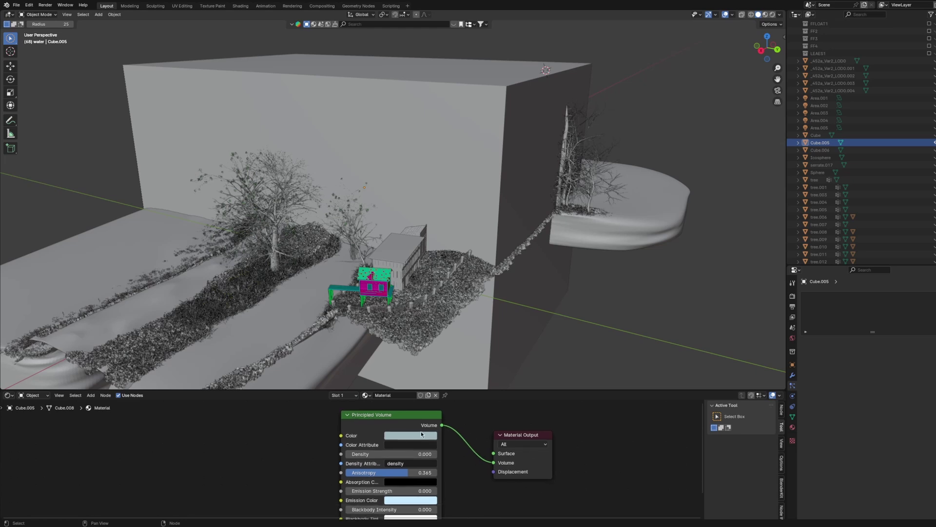
middle_drag(412, 431, 422, 429)
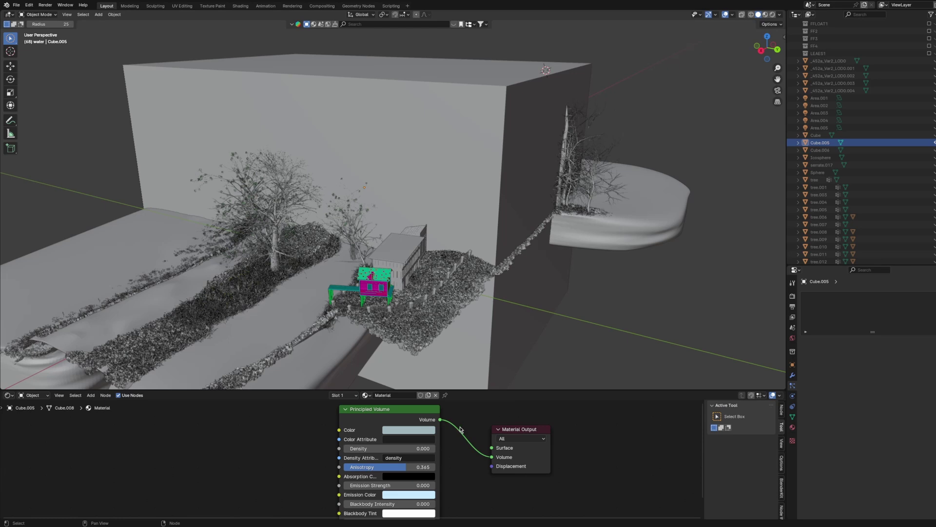
Check the full-precision Density and Emission Strength values of Cube.005's Principled Volume node
scroll(452, 445, down, 1)
click(417, 439)
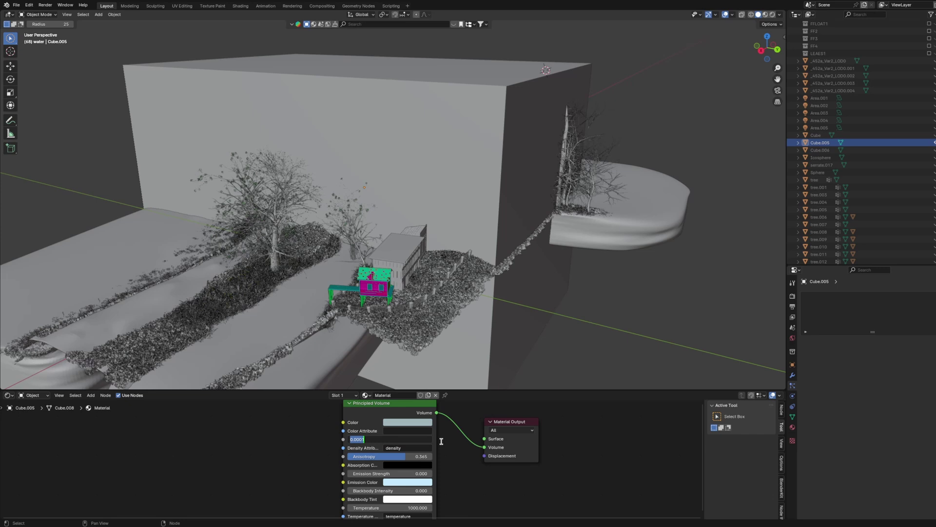
key(Return)
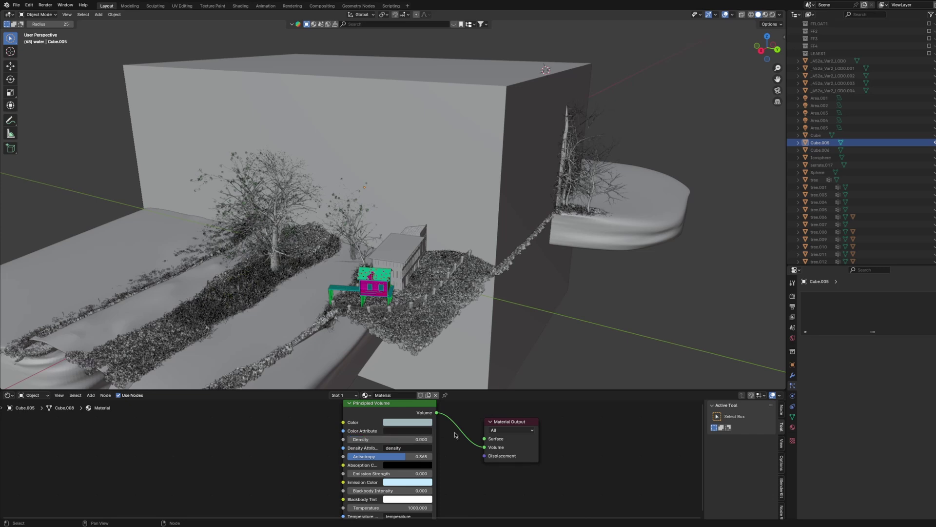
shift+scroll(439, 465, down, 2)
click(387, 447)
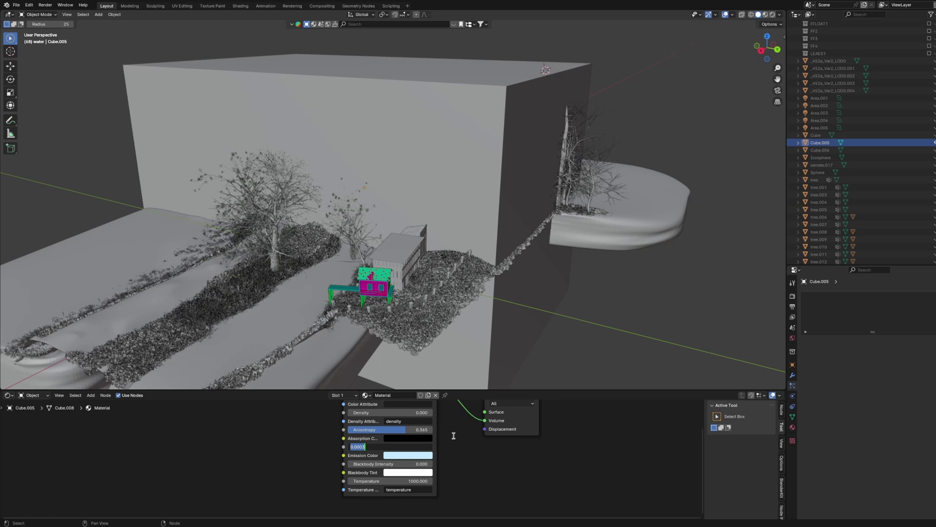
key(Return)
shift+scroll(408, 446, up, 3)
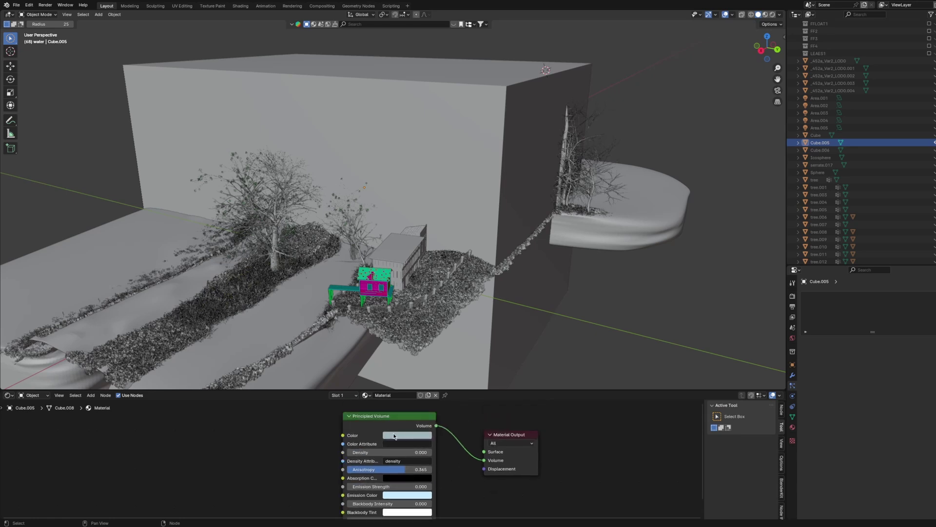
middle_drag(426, 445, 440, 459)
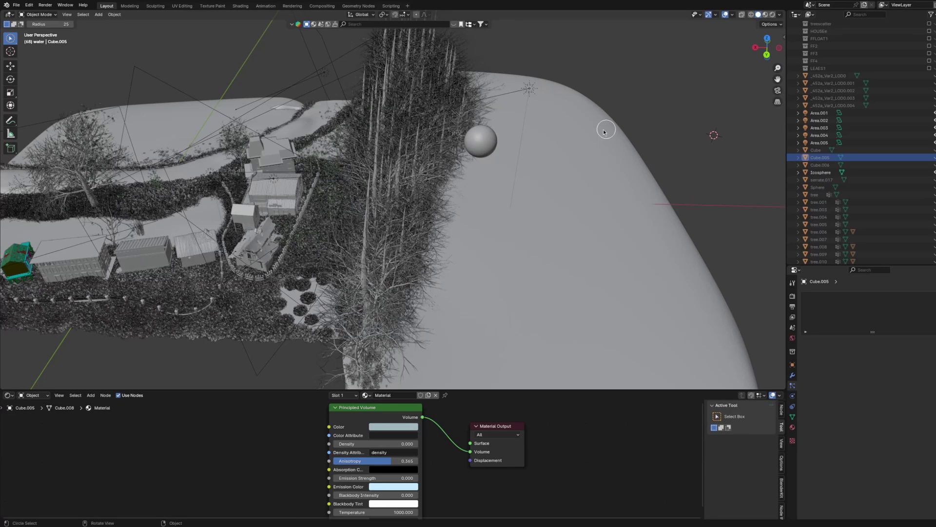
Examine the moon sphere and the area lights around the forest and buildings from several angles
middle_drag(607, 130, 527, 117)
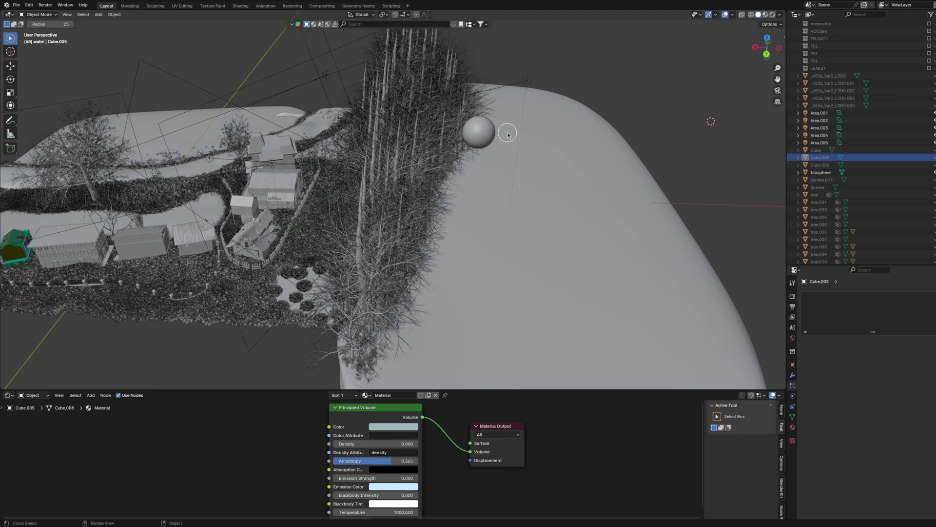
scroll(496, 150, up, 1)
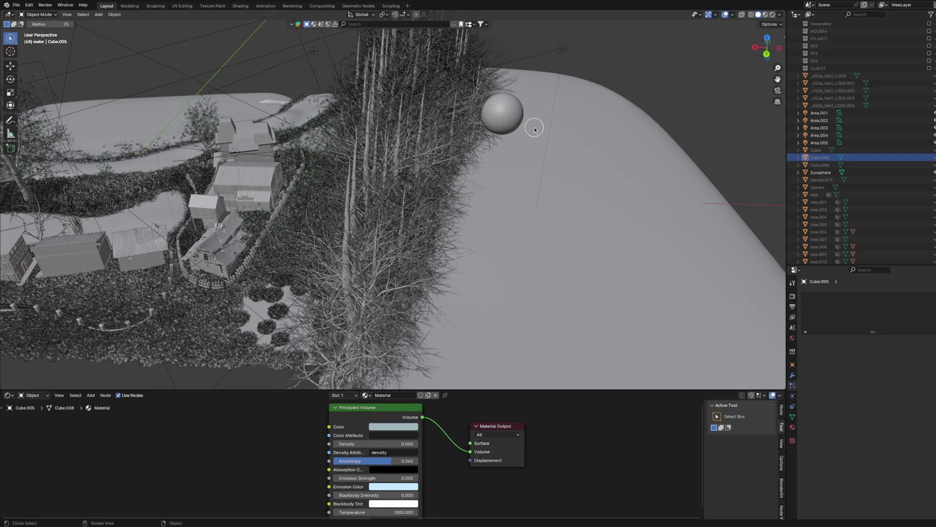
middle_drag(525, 138, 549, 110)
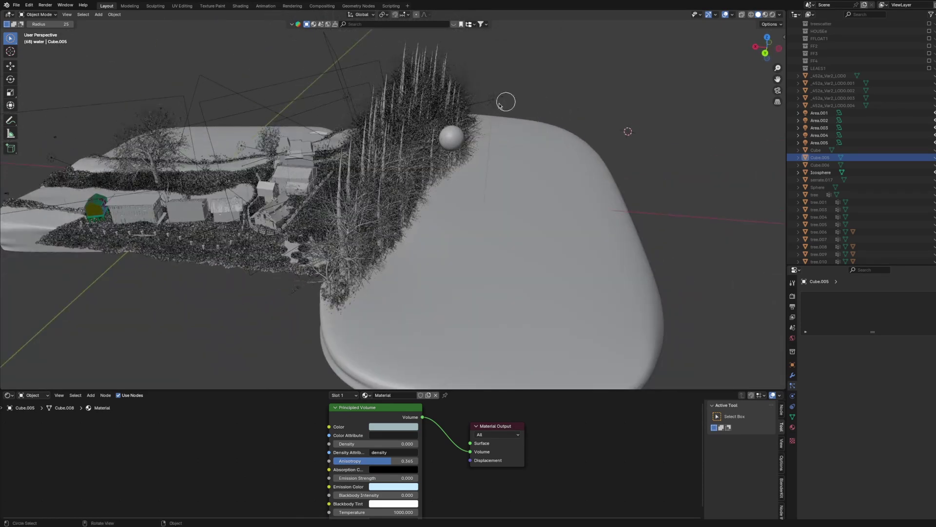
middle_drag(450, 117, 561, 105)
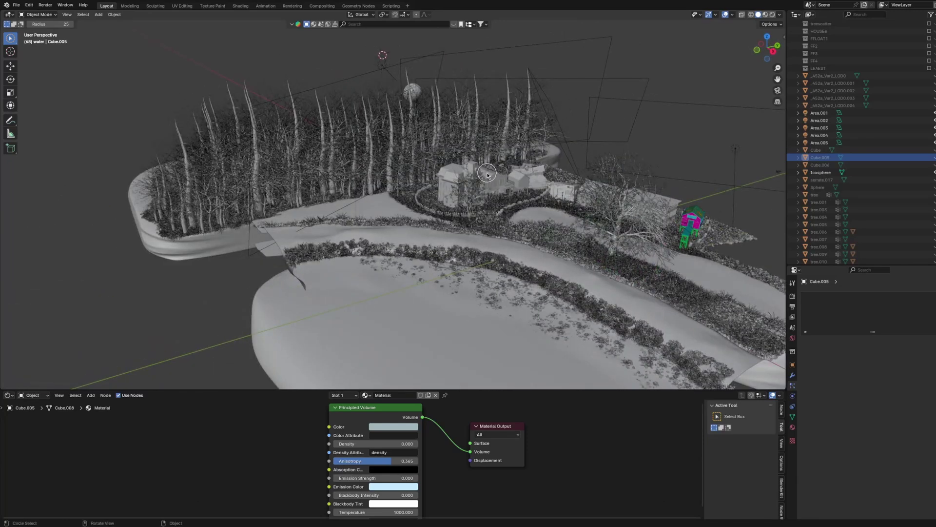
middle_drag(549, 222, 500, 191)
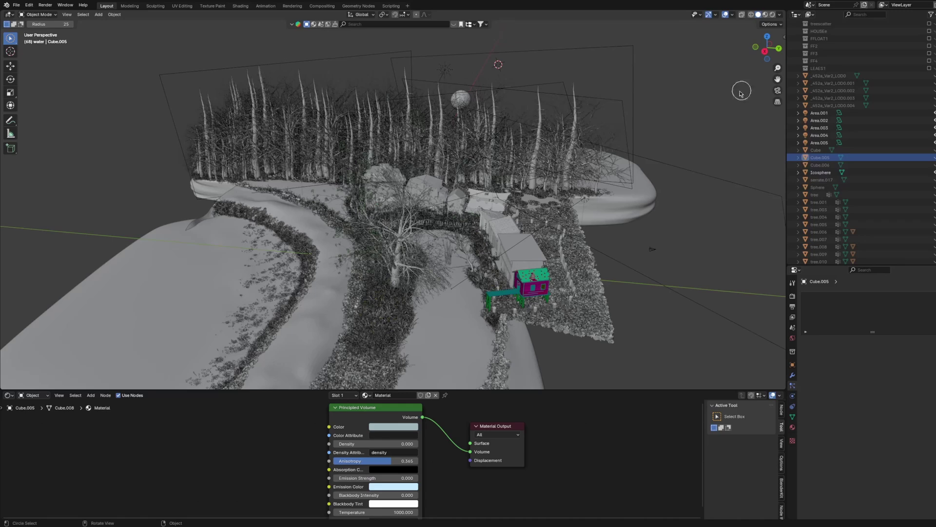
middle_drag(568, 108, 628, 95)
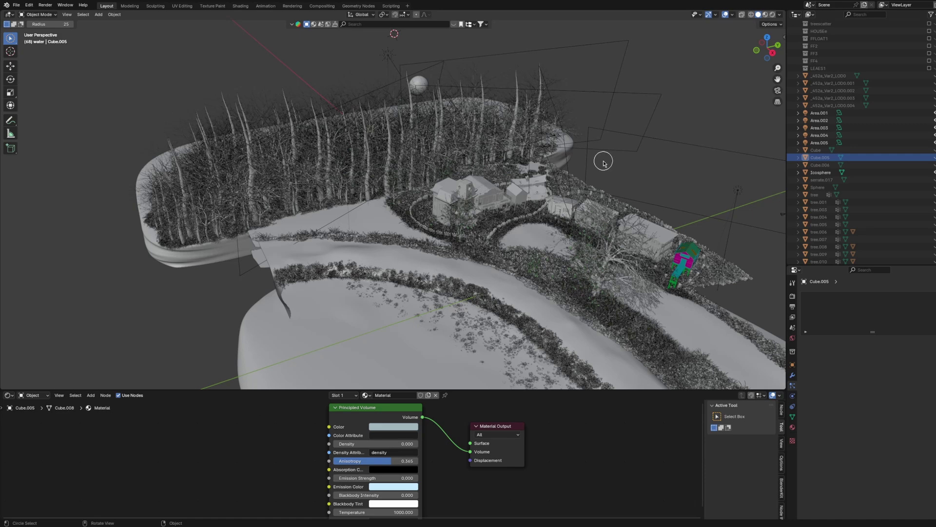
middle_drag(593, 138, 507, 125)
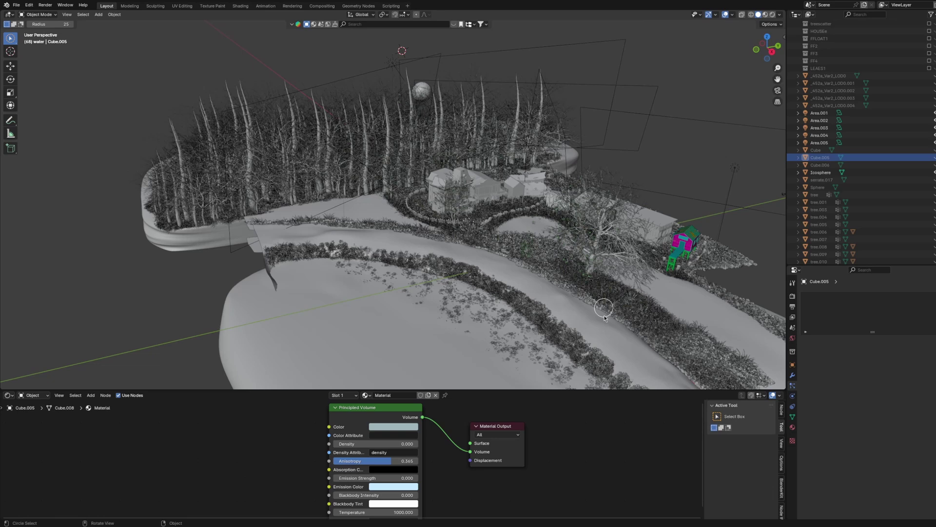
middle_drag(604, 318, 498, 139)
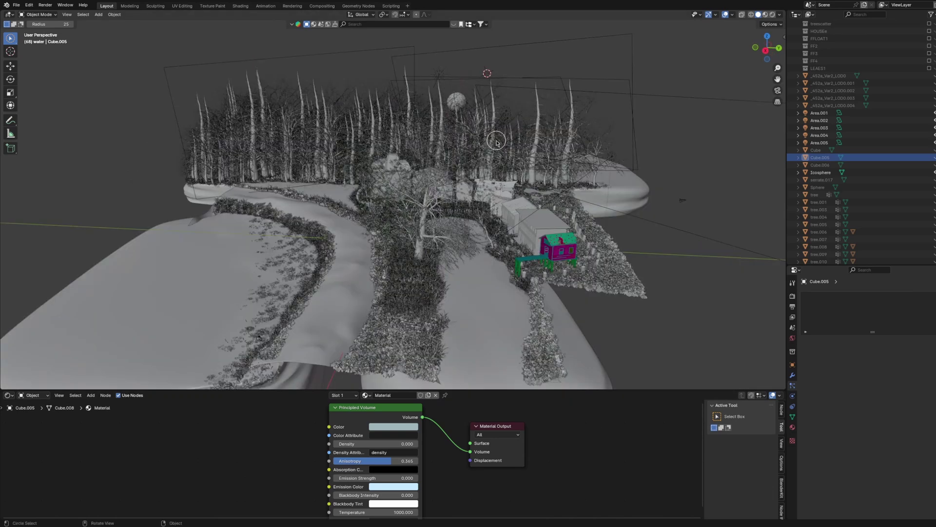
Switch to the Rendering workspace and compare the saved night renders f1.png and f2.png
click(293, 6)
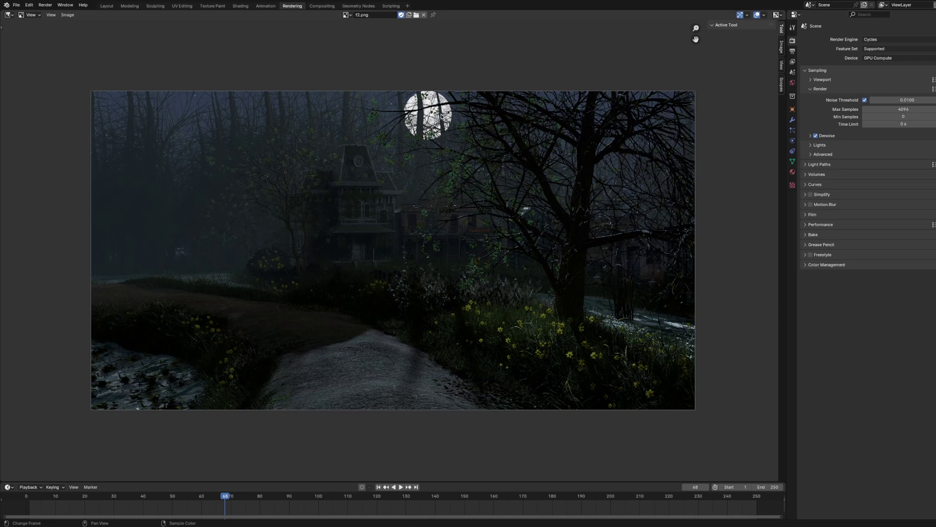
click(353, 15)
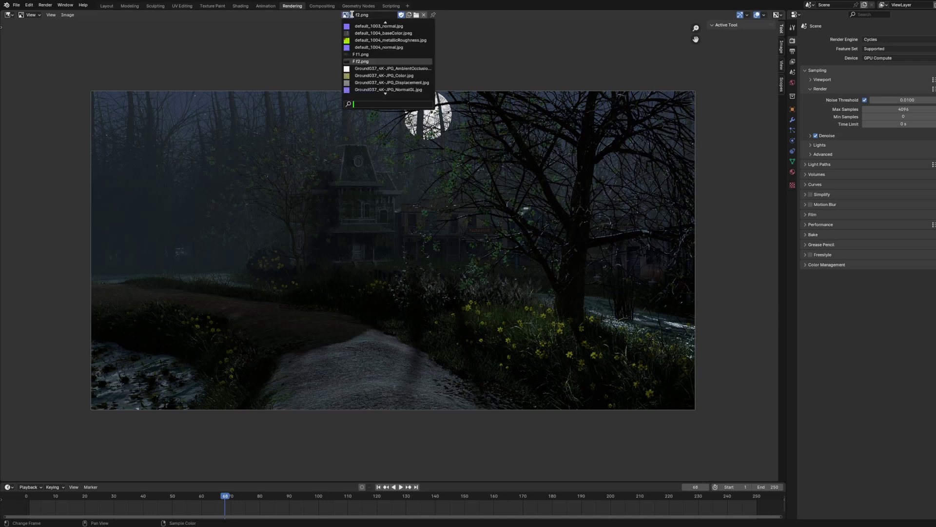
click(369, 62)
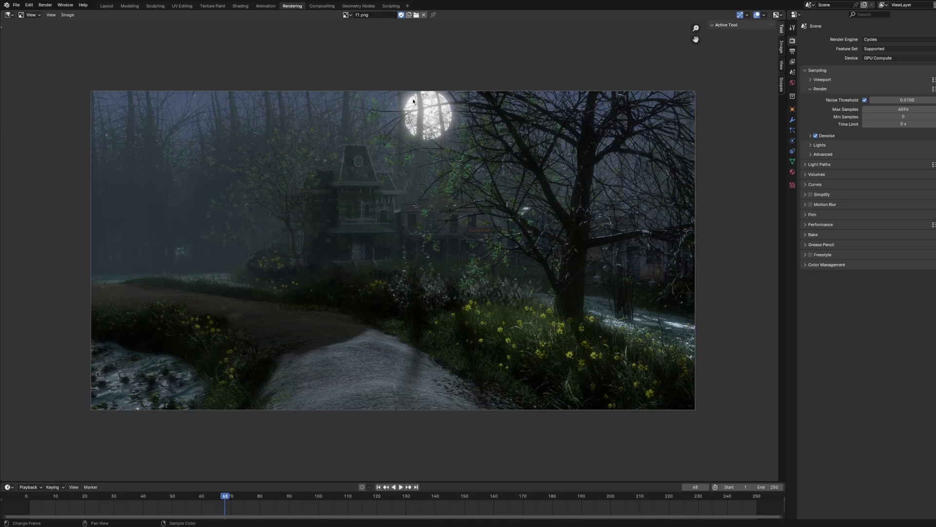
click(347, 15)
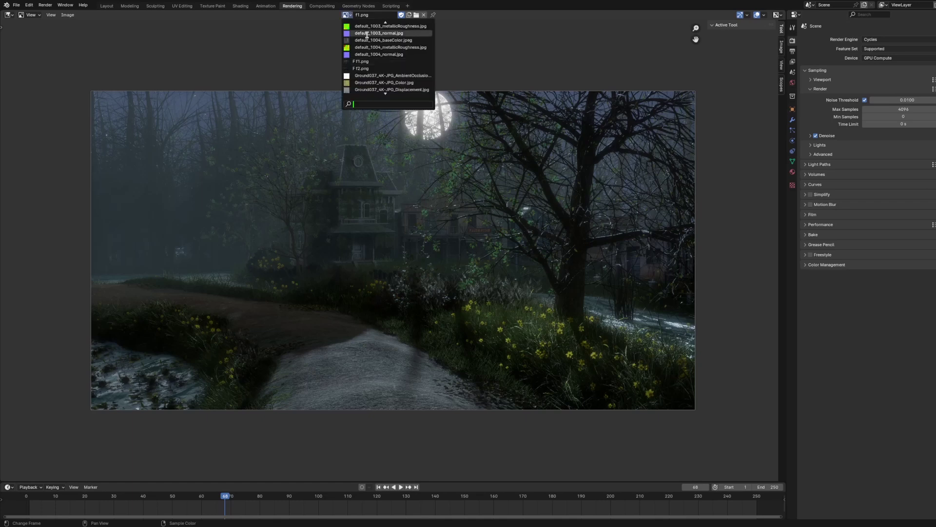
click(380, 68)
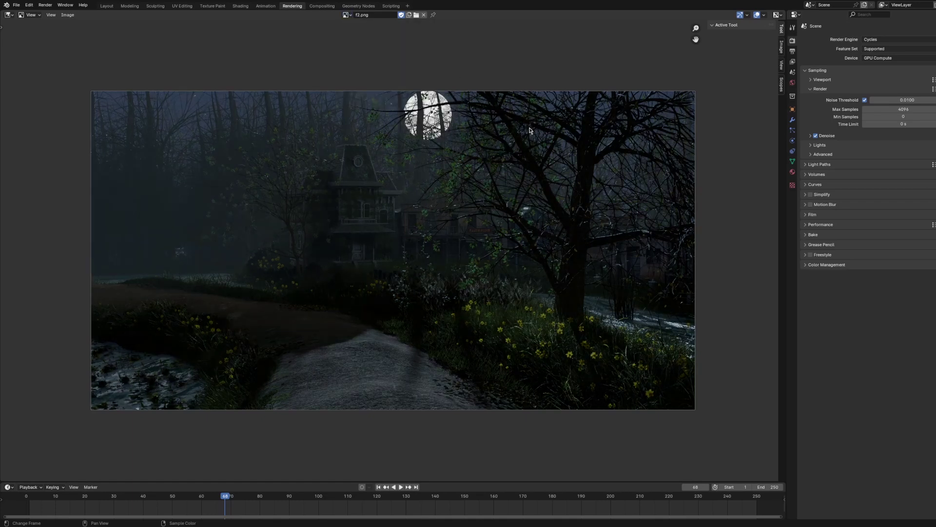